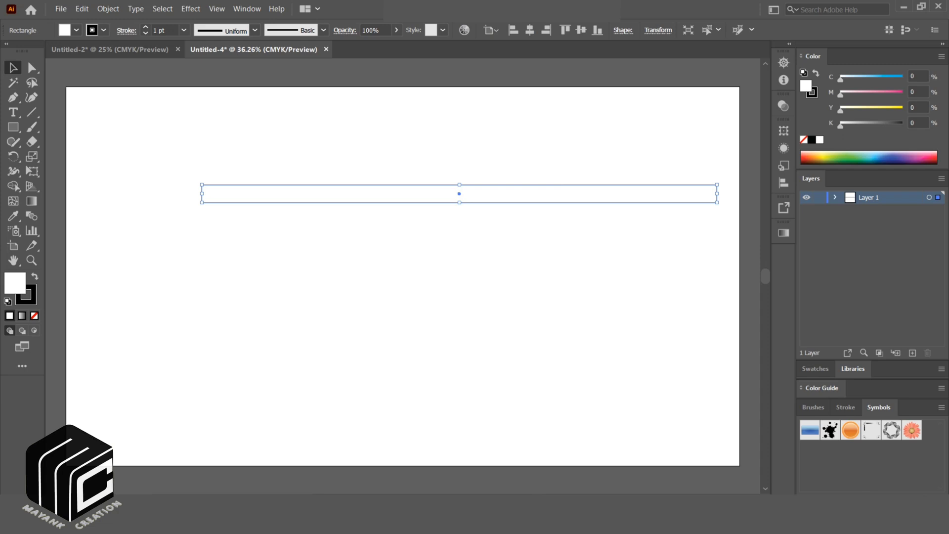
- Duplicate the thin rectangle straight down repeatedly to build a stack of 17 touching horizontal bars
left_click_drag(459, 194, 411, 181)
key("ctrl+d")
key("ctrl+d")
key("ctrl+d")
key("ctrl+d")
key("ctrl+d")
key("ctrl+d")
key("ctrl+d")
key("ctrl+d")
key("ctrl+d")
key("ctrl+d")
key("ctrl+d")
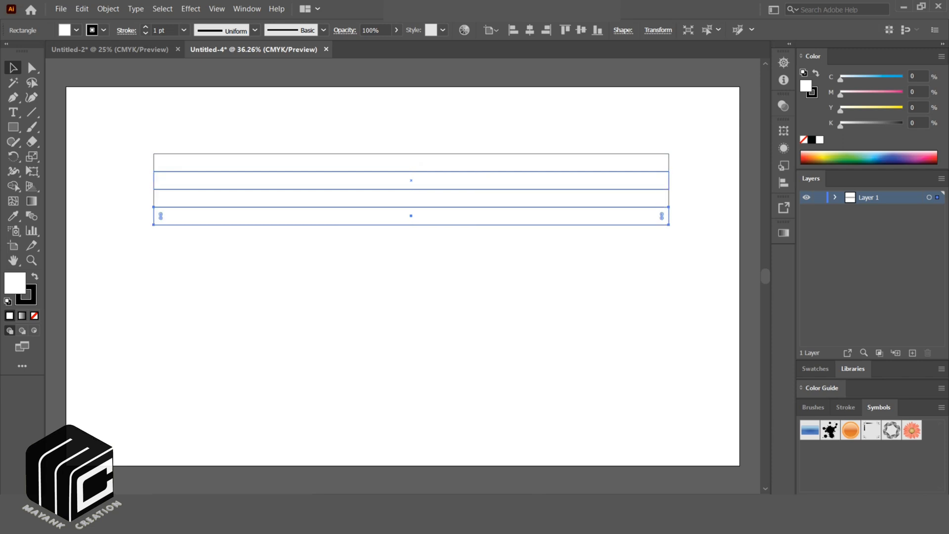
key("ctrl+d")
key("ctrl+d")
key("ctrl+d")
key("ctrl+d")
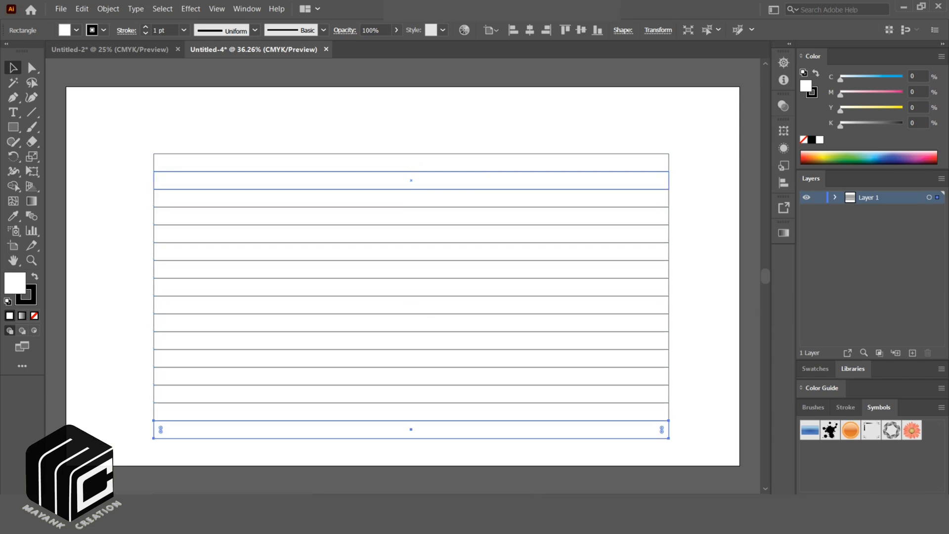
- Group all the bars and create a copy of the group rotated by 90 degrees
key("ctrl+a")
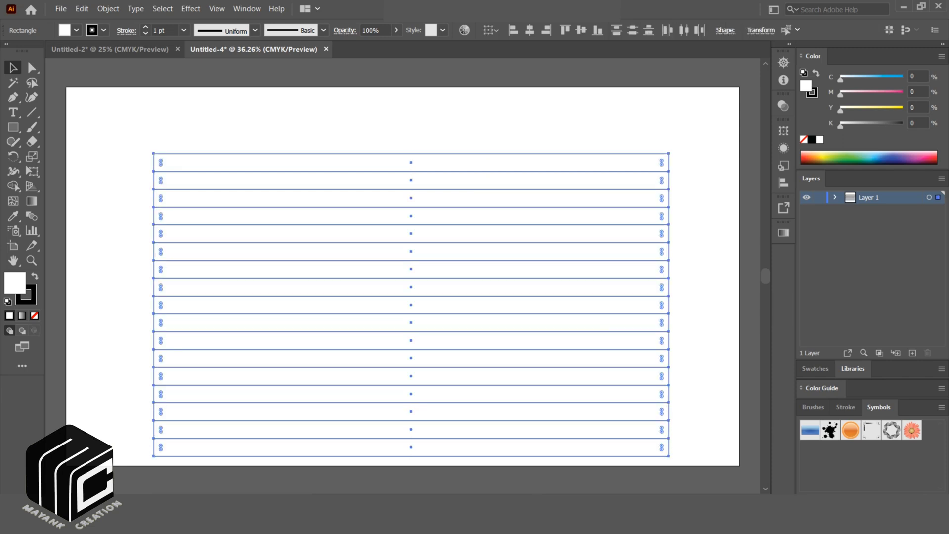
key("ctrl+g")
right_click(410, 171)
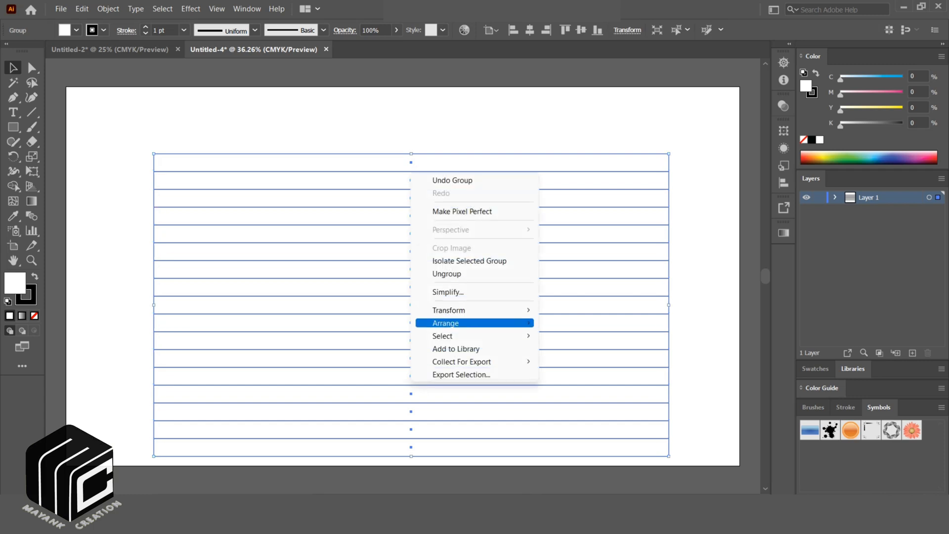
mouse_move(475, 310)
left_click(572, 341)
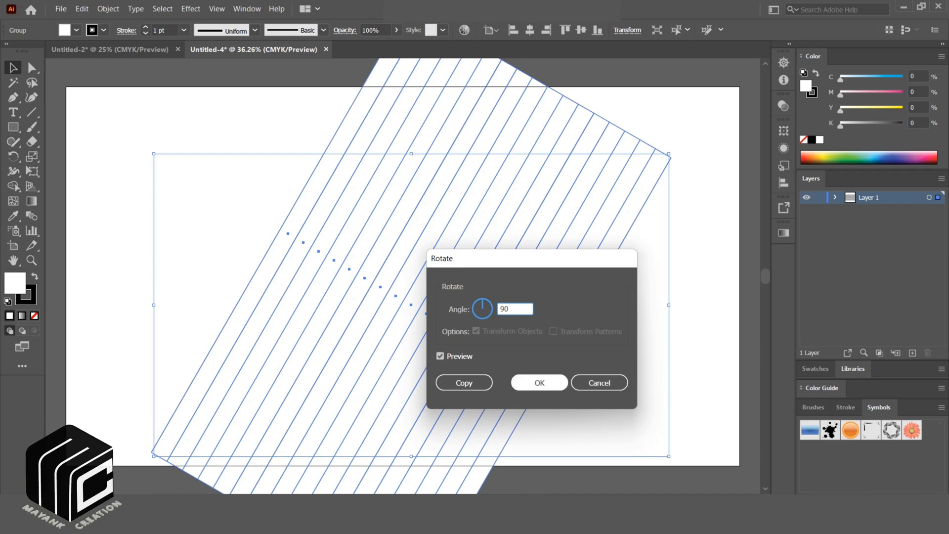
left_click(464, 383)
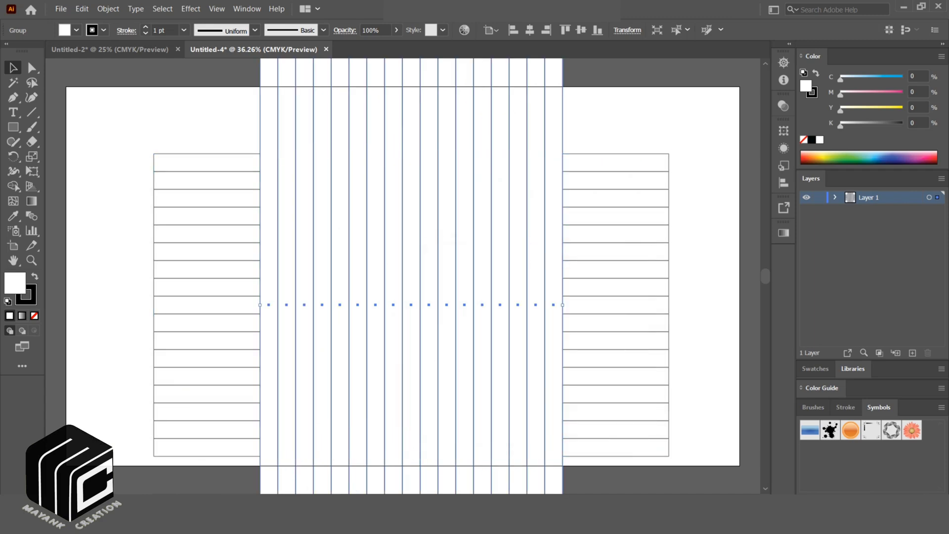
- Remove the fill from both bar groups so only their outlines remain, leaving nothing selected
key("ctrl+a")
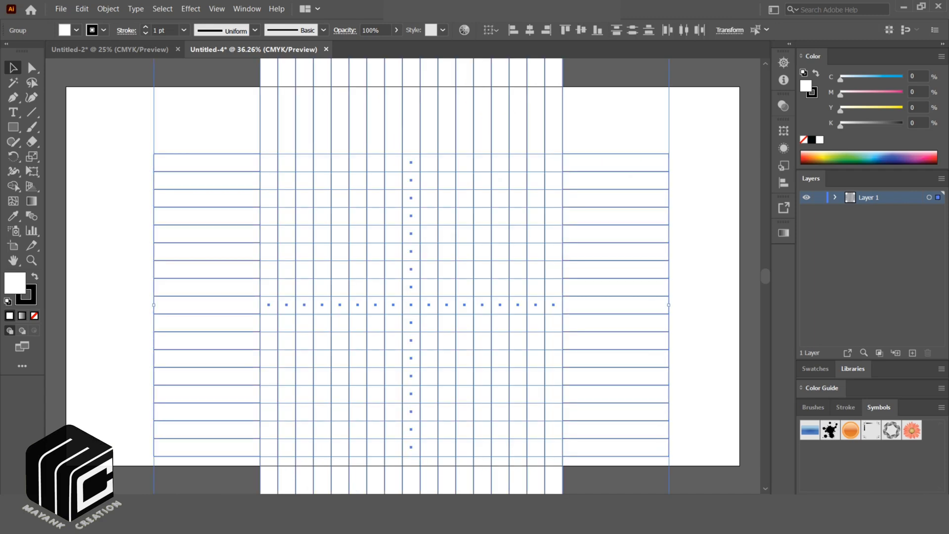
left_click(35, 276)
left_click(35, 276)
left_click(76, 30)
left_click(8, 52)
left_click(109, 197)
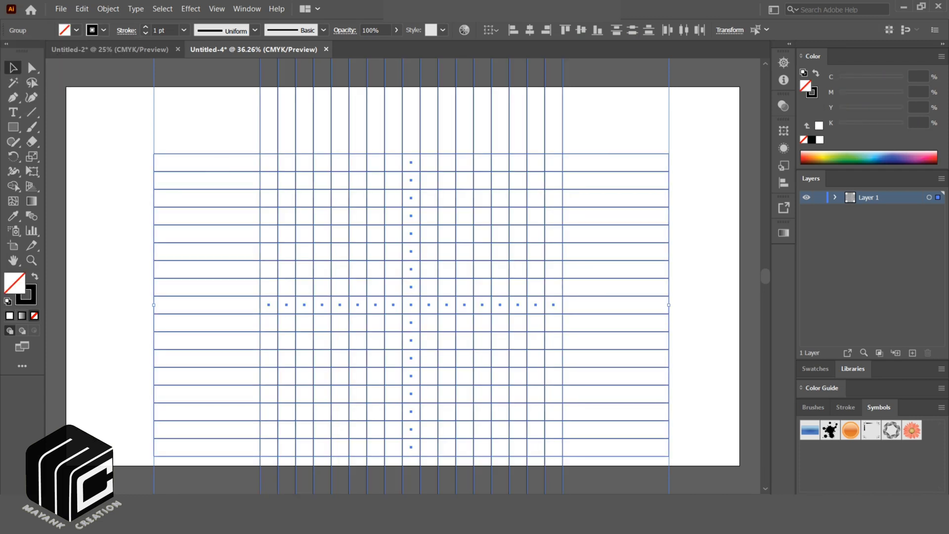
left_click(110, 197)
- Create a copy of the horizontal bar group rotated by 120 degrees
right_click(645, 153)
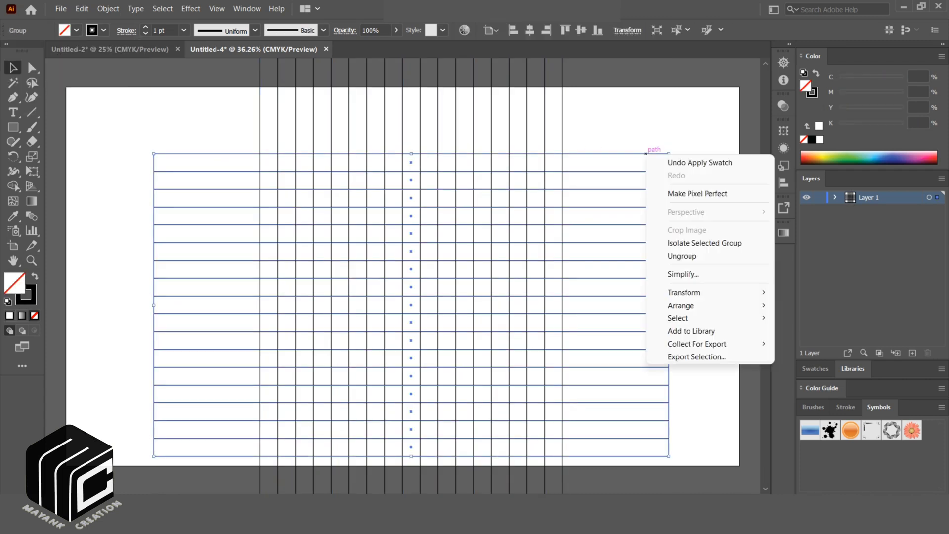
mouse_move(710, 292)
left_click(807, 323)
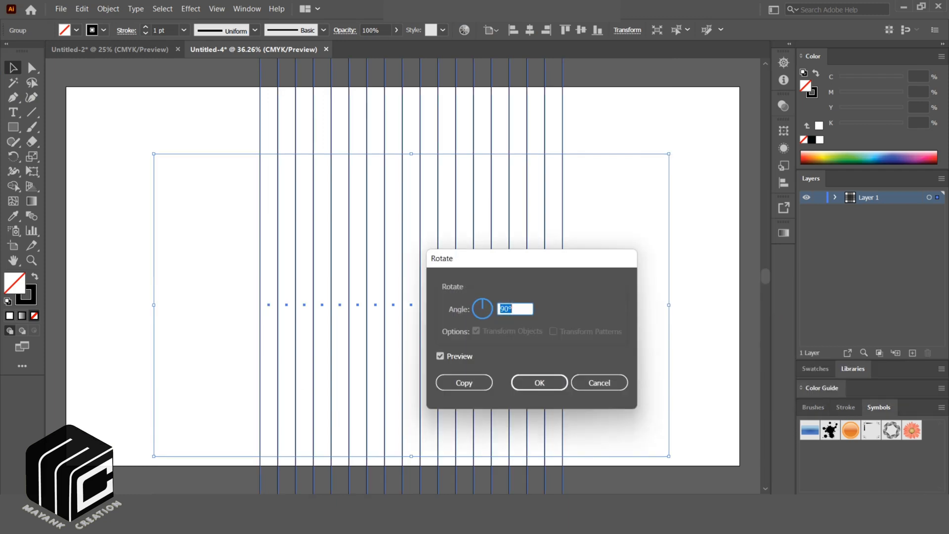
left_click(464, 383)
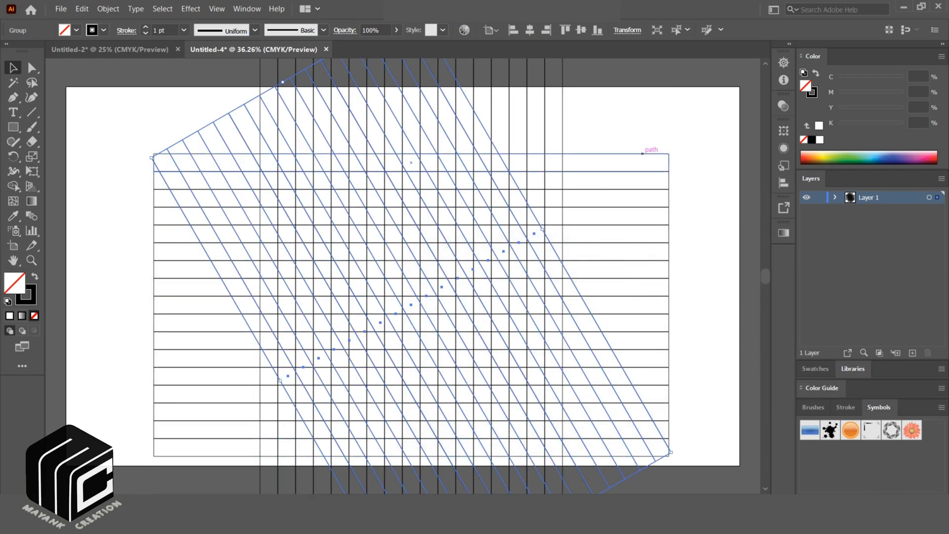
- Create another copy of the horizontal bar group rotated by 60 degrees
left_click(646, 153)
right_click(645, 154)
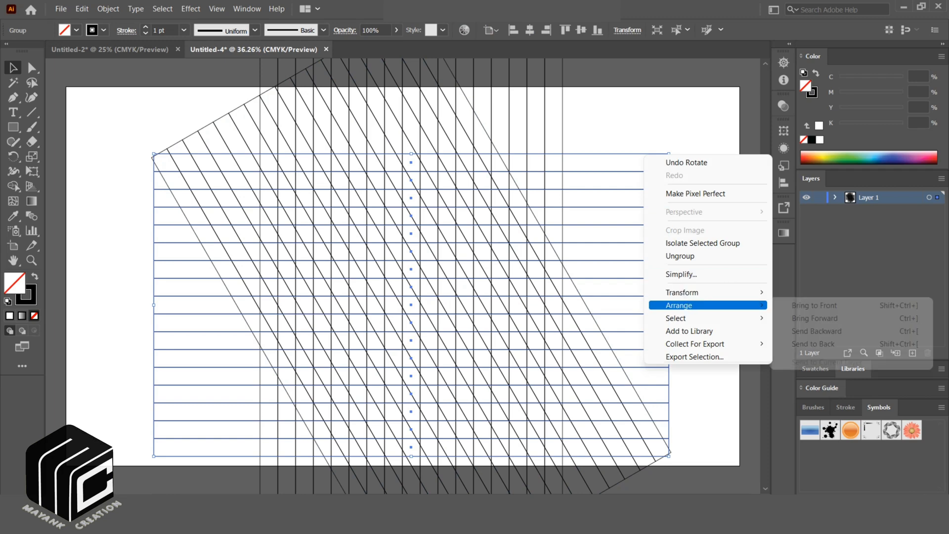
mouse_move(712, 292)
left_click(805, 323)
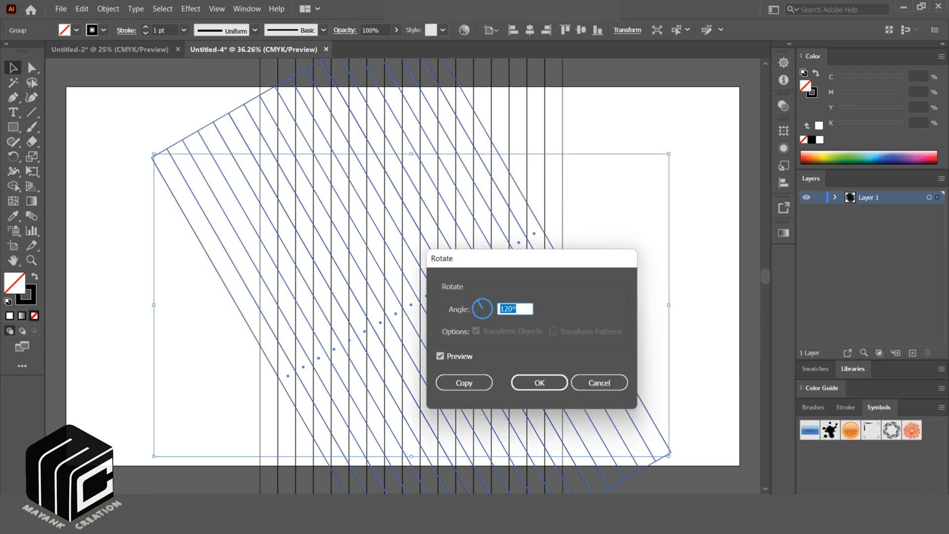
type("60")
left_click(464, 383)
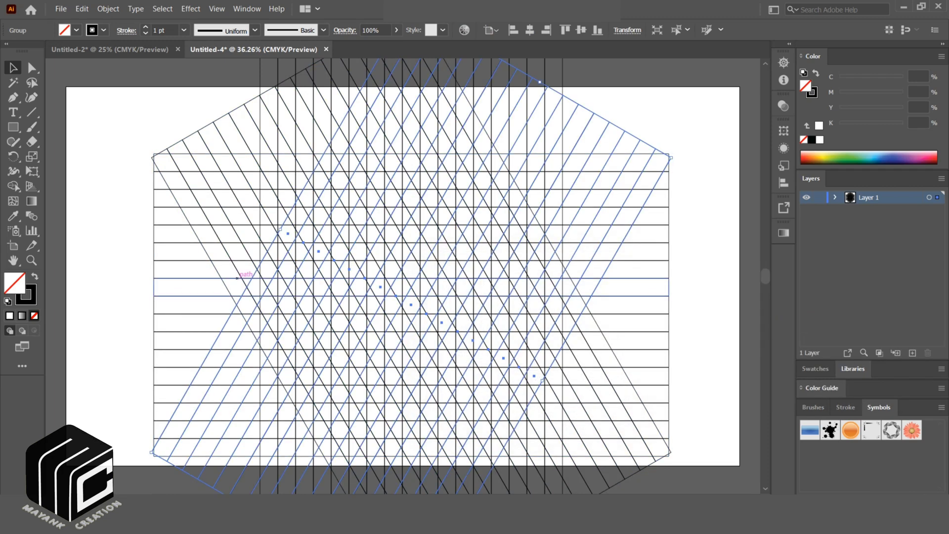
- Select the whole grid for the Shape Builder tool and set no stroke and a black fill
key("ctrl+a")
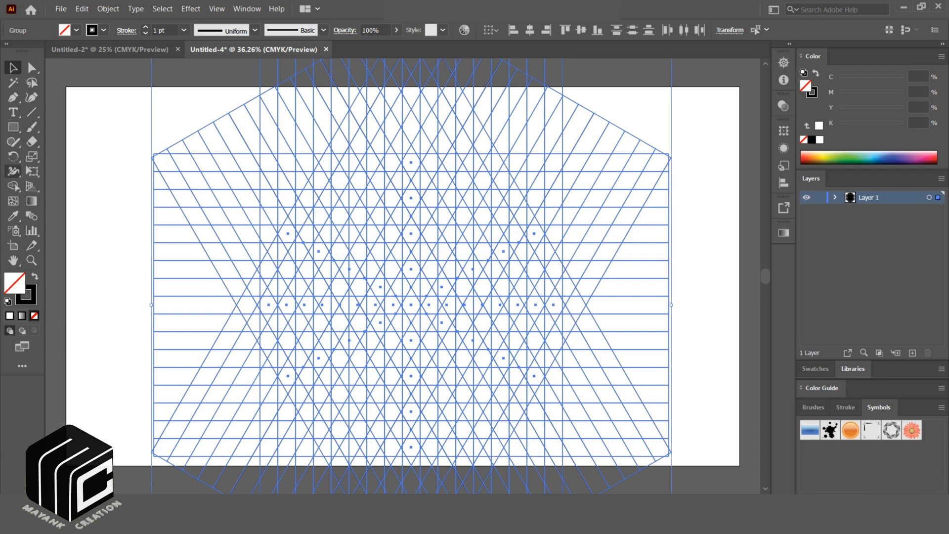
key("shift+m")
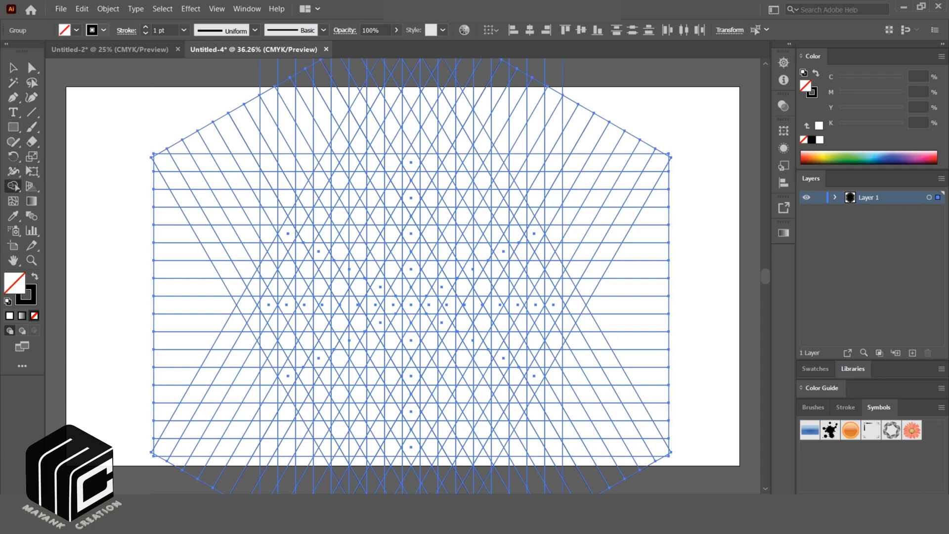
left_click(104, 30)
left_click(8, 52)
left_click(76, 30)
left_click(76, 30)
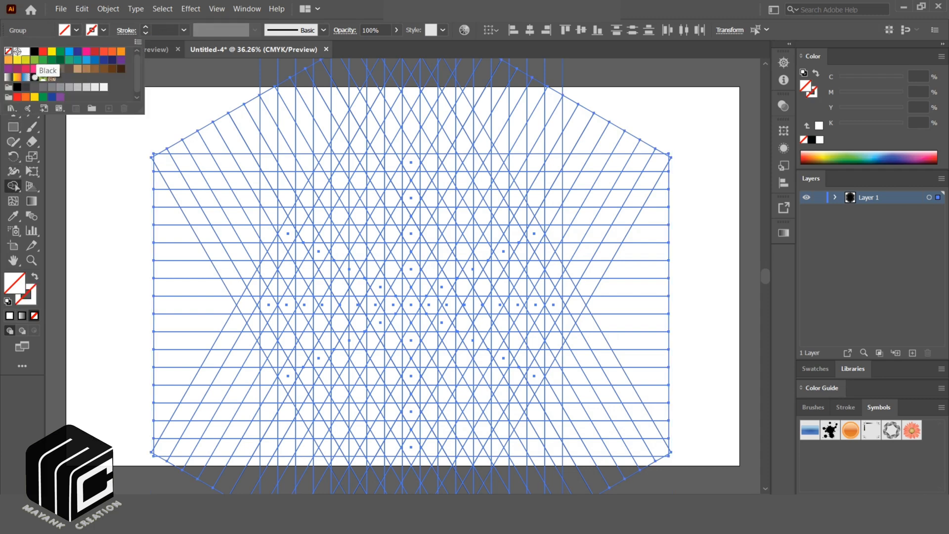
left_click(35, 52)
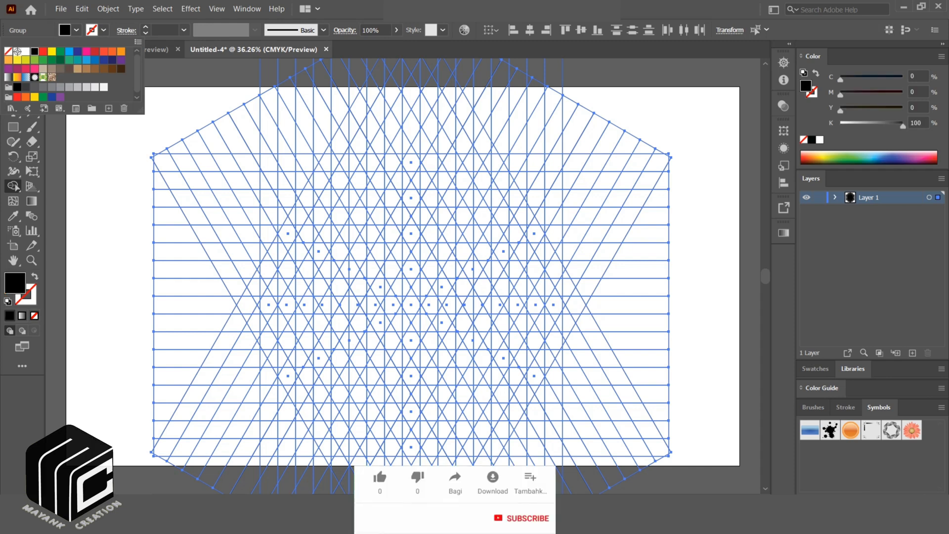
left_click(76, 30)
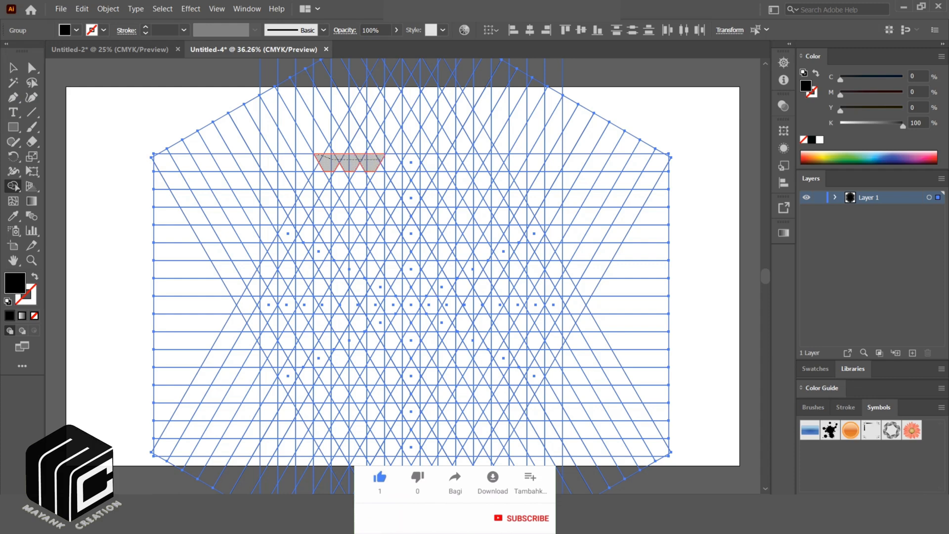
- Merge the upper row of grid cells into a horizontal bar and extend it down its slanted left side
left_click_drag(443, 163, 505, 160)
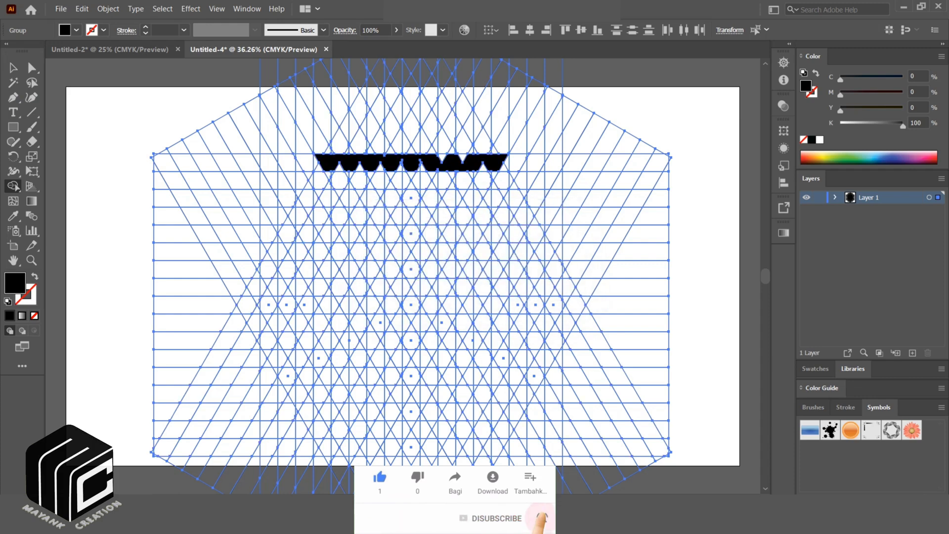
key("ctrl+1")
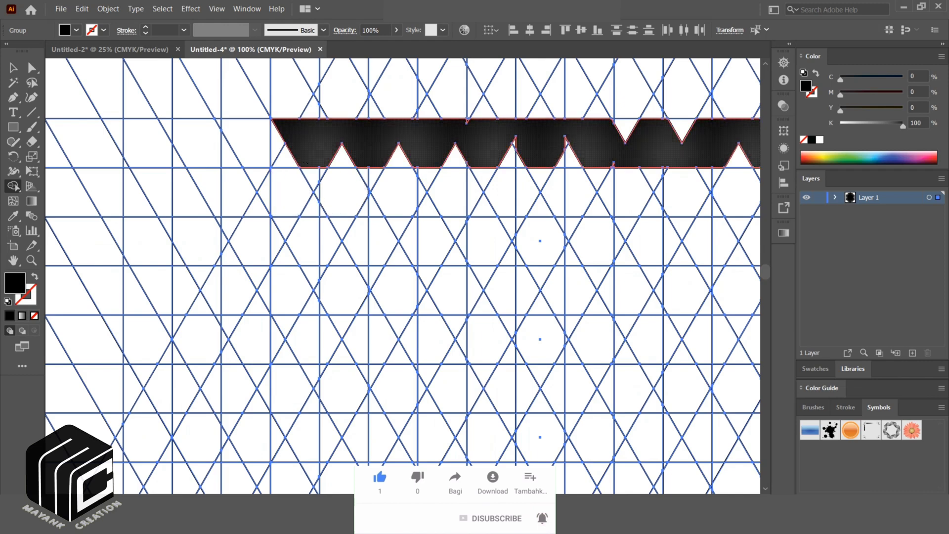
mouse_move(312, 170)
left_mouse_down()
mouse_move(354, 214)
mouse_move(369, 243)
left_mouse_up()
key("ctrl+minus")
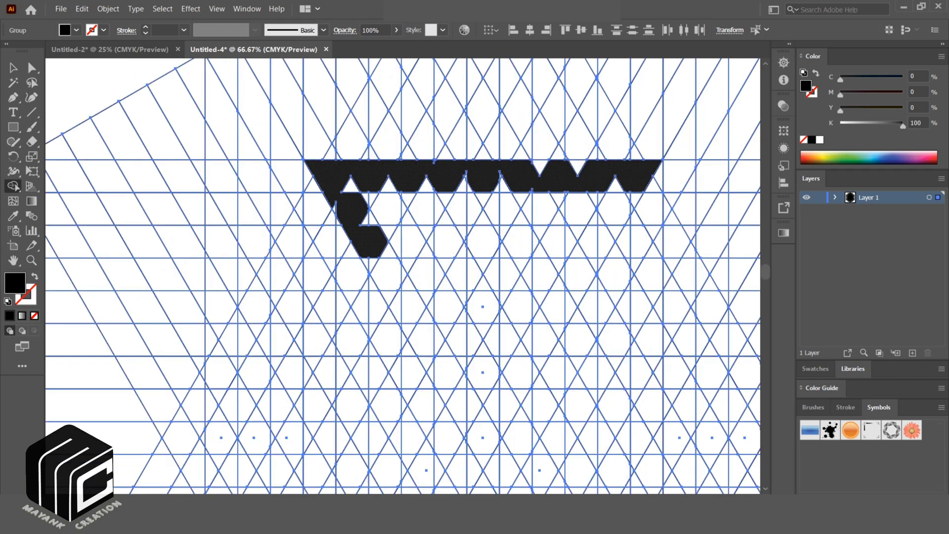
- Merge a second horizontal bar below the first, then the right diagonal arm down to the bottom tip
left_click_drag(299, 251, 533, 238)
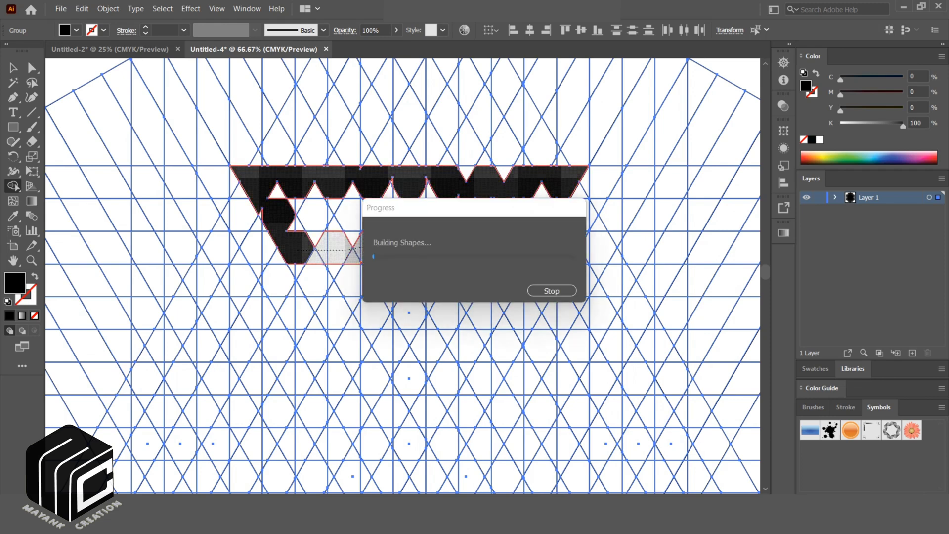
left_click_drag(519, 270, 410, 443)
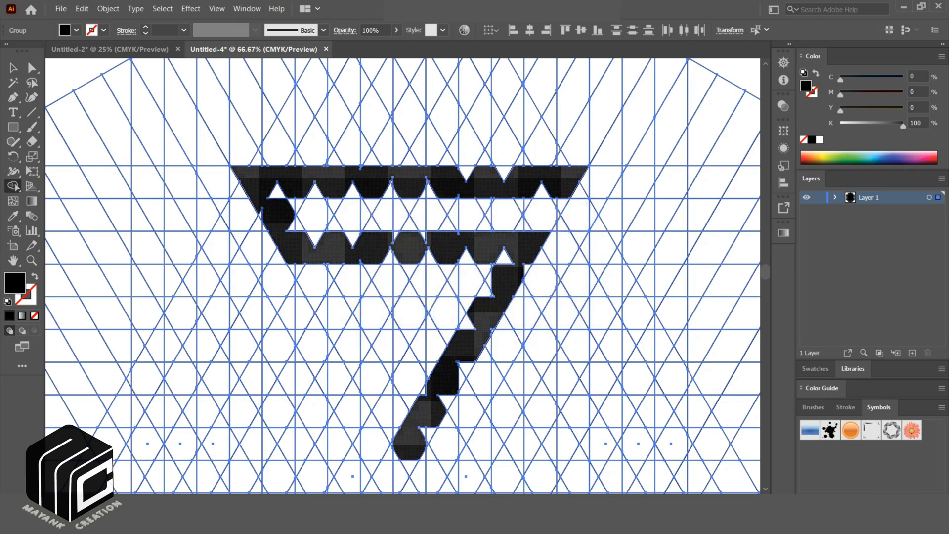
left_click(409, 466)
- Merge the left diagonal arm down to the bottom tip and fill the gaps along its inner edge
left_click_drag(315, 303, 346, 348)
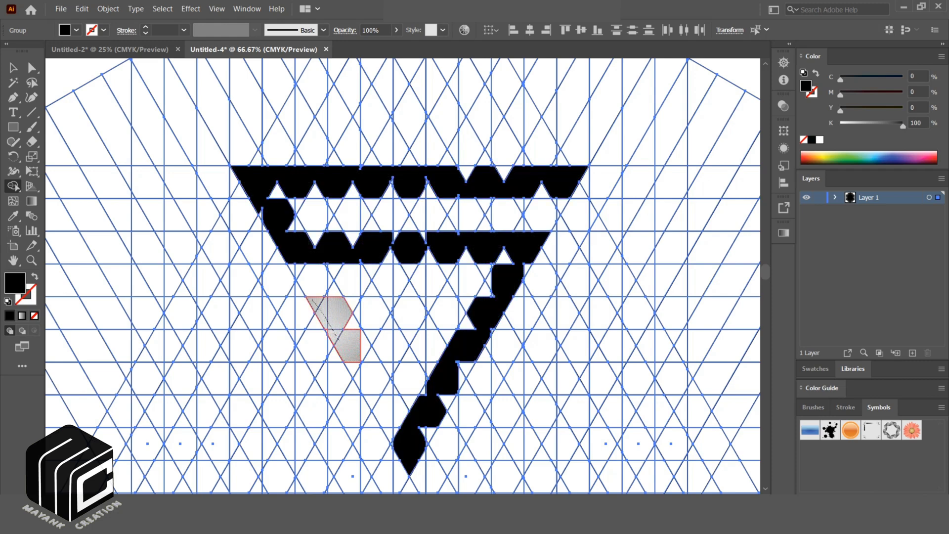
left_click_drag(360, 390, 393, 425)
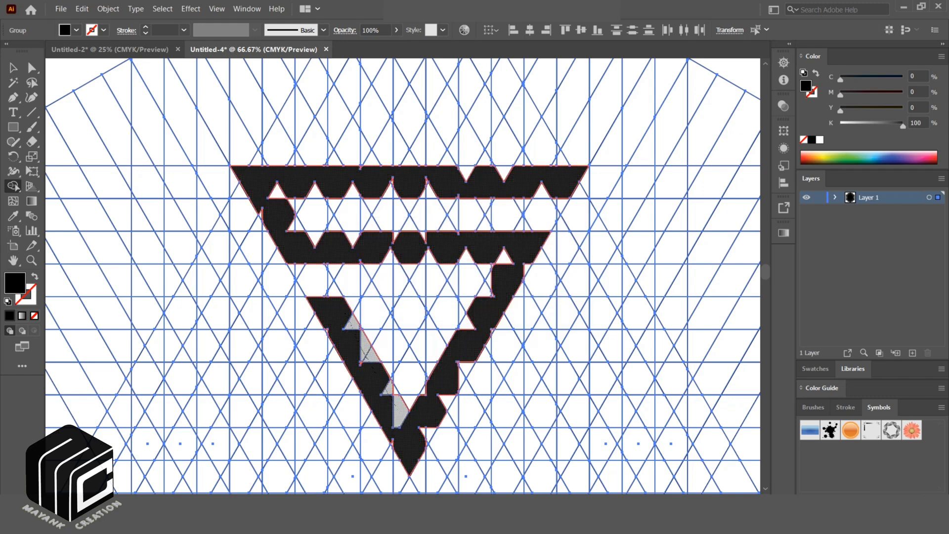
left_click(363, 364)
- Merge the triangular notches under the left part of the top bar and the sliver on its upper edge
scroll(361, 364, "up", 3)
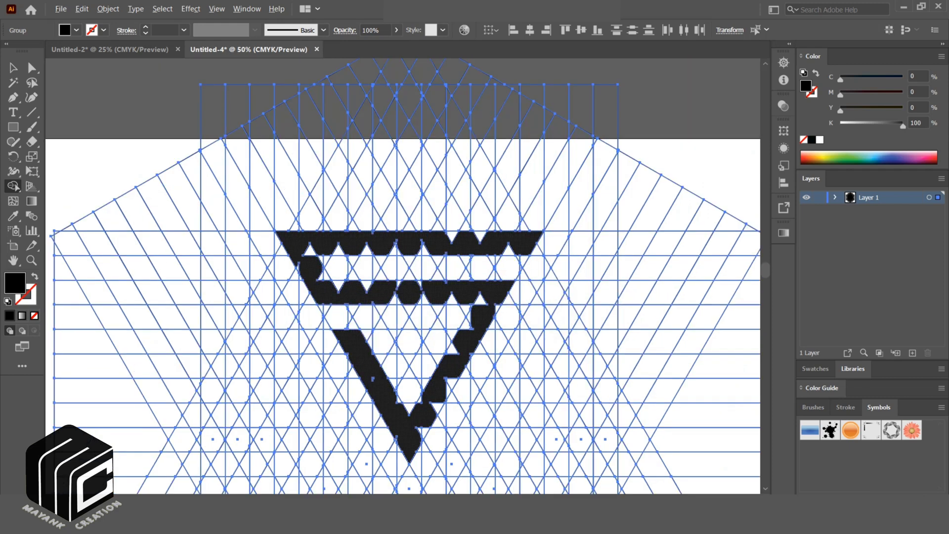
left_click_drag(316, 163, 520, 391)
left_click_drag(375, 178, 426, 388)
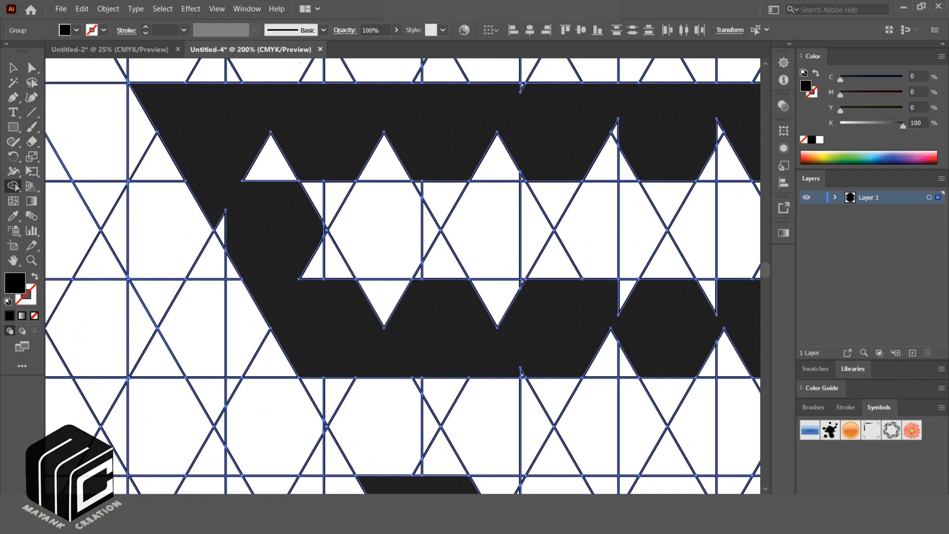
left_click_drag(237, 159, 517, 159)
mouse_move(522, 89)
left_mouse_down()
mouse_move(526, 74)
mouse_move(523, 87)
left_mouse_up()
left_click_drag(572, 68, 521, 82)
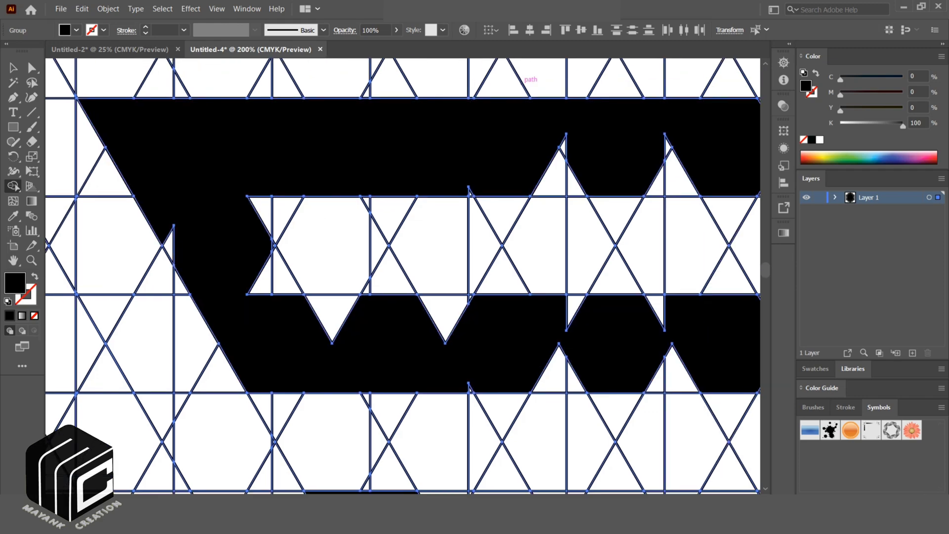
- Merge the small sliver and the large triangular notches along the middle of the top bar's lower edge
scroll(458, 189, "up", 2)
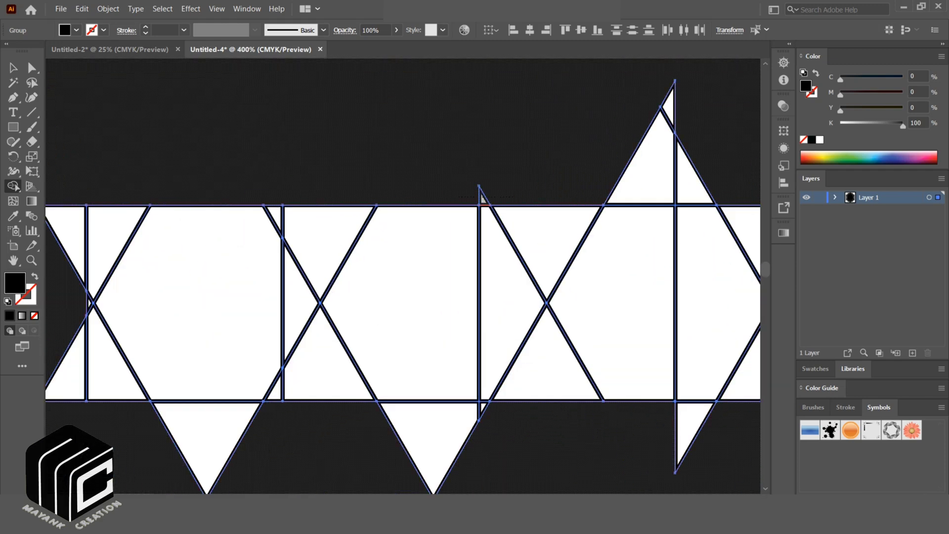
mouse_move(512, 197)
left_mouse_down()
mouse_move(456, 191)
mouse_move(647, 185)
mouse_move(544, 198)
left_mouse_up()
mouse_move(495, 130)
left_mouse_down()
mouse_move(462, 126)
mouse_move(510, 128)
mouse_move(329, 163)
left_mouse_up()
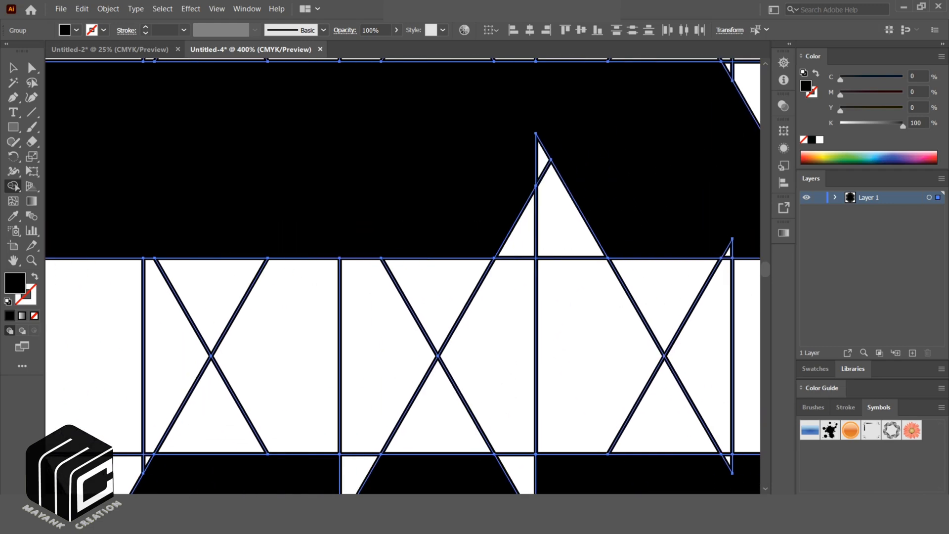
left_click_drag(485, 208, 571, 216)
left_click_drag(517, 161, 544, 160)
left_click_drag(544, 160, 541, 159)
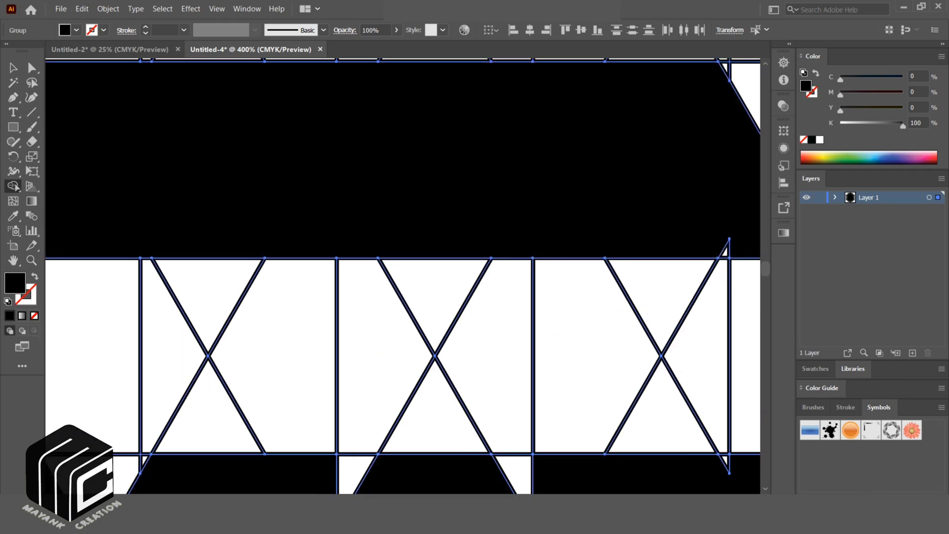
- Merge the triangular notches along the right half of the top bar and the small sliver on its lower edge
left_click_drag(633, 124, 524, 189)
left_click_drag(588, 138, 739, 143)
scroll(627, 182, "down", 3)
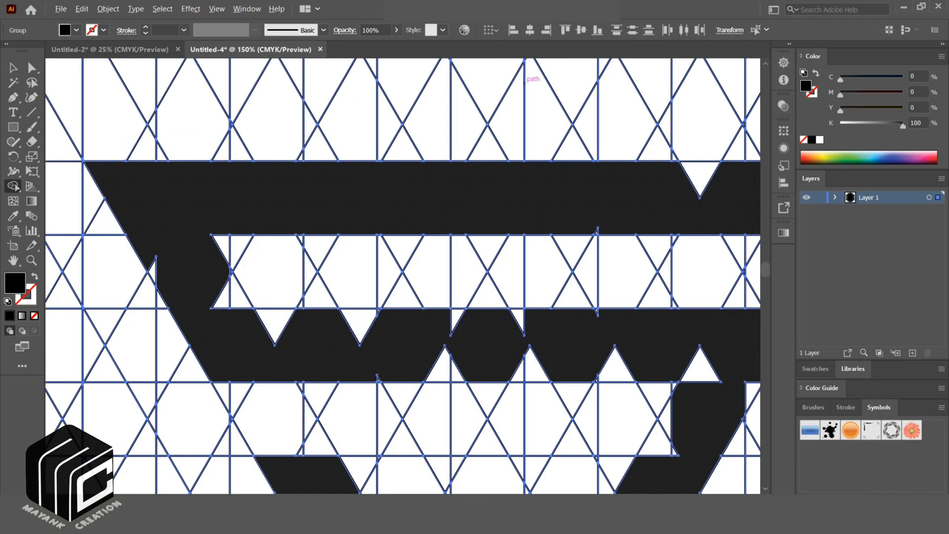
mouse_move(670, 176)
left_mouse_down()
mouse_move(489, 201)
mouse_move(520, 202)
left_mouse_up()
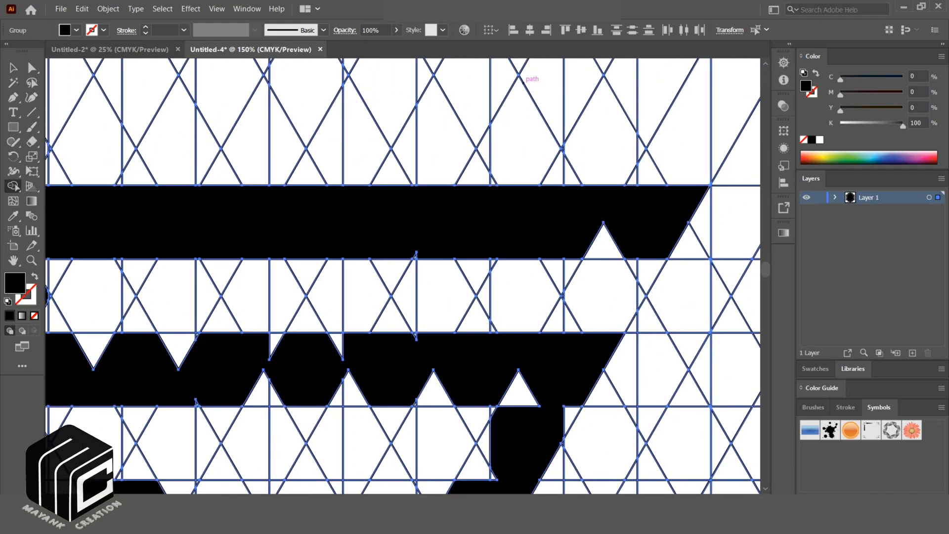
scroll(573, 173, "up", 2)
left_click_drag(581, 305, 673, 288)
mouse_move(672, 288)
left_mouse_down()
mouse_move(601, 300)
mouse_move(439, 303)
mouse_move(756, 233)
mouse_move(880, 231)
left_mouse_up()
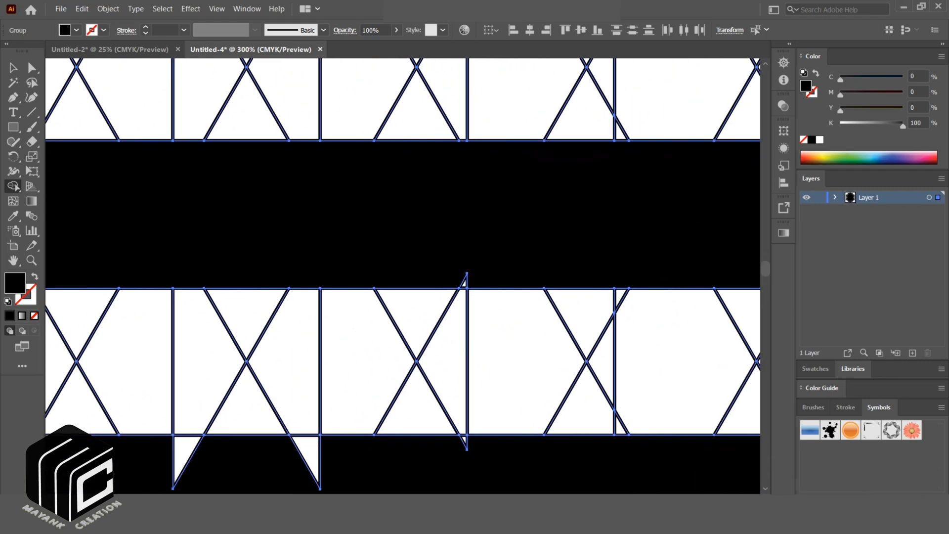
scroll(487, 287, "up", 4)
left_click_drag(435, 261, 401, 266)
scroll(416, 255, "down", 2)
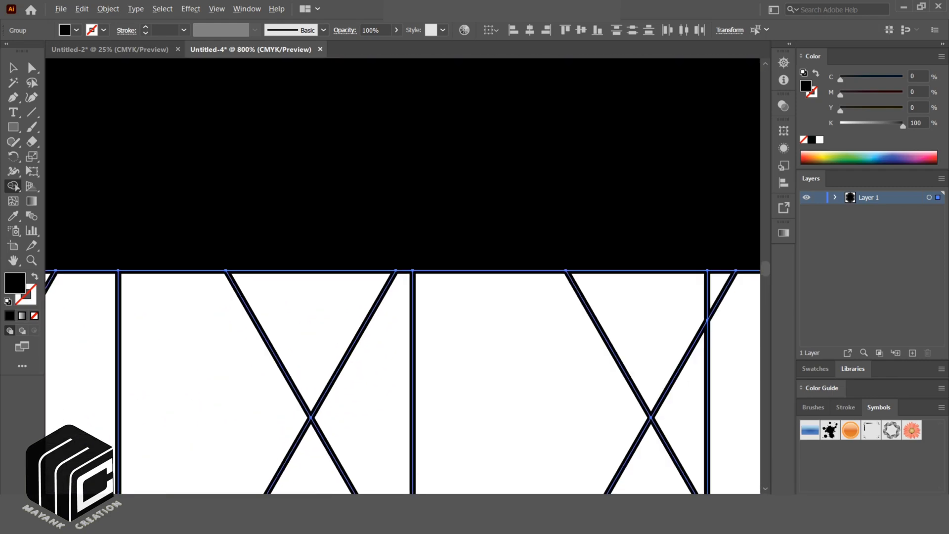
- Merge the sliver on the outer left edge and the triangular gaps along the inner slant joining the two bars
scroll(427, 260, "down", 2)
left_click_drag(223, 297, 725, 305)
left_click_drag(420, 346, 620, 251)
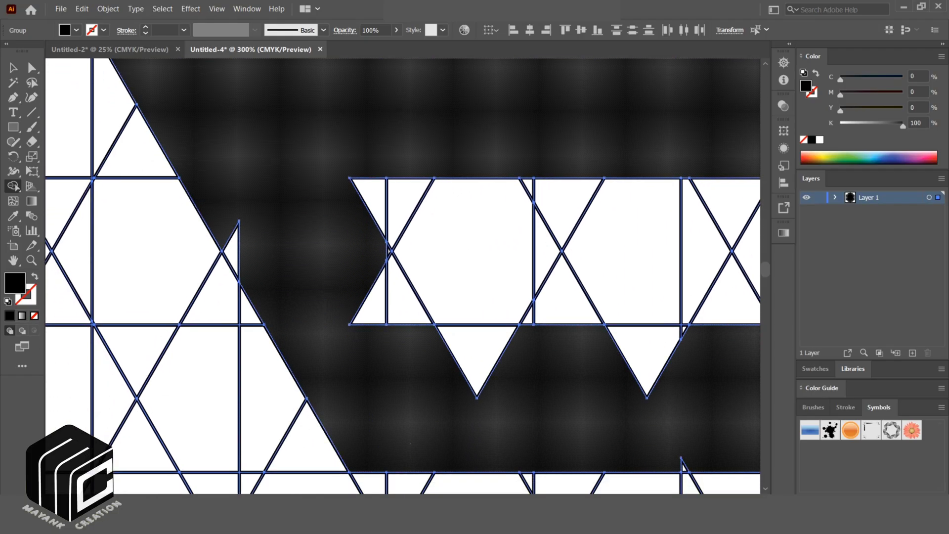
left_click_drag(242, 248, 243, 250)
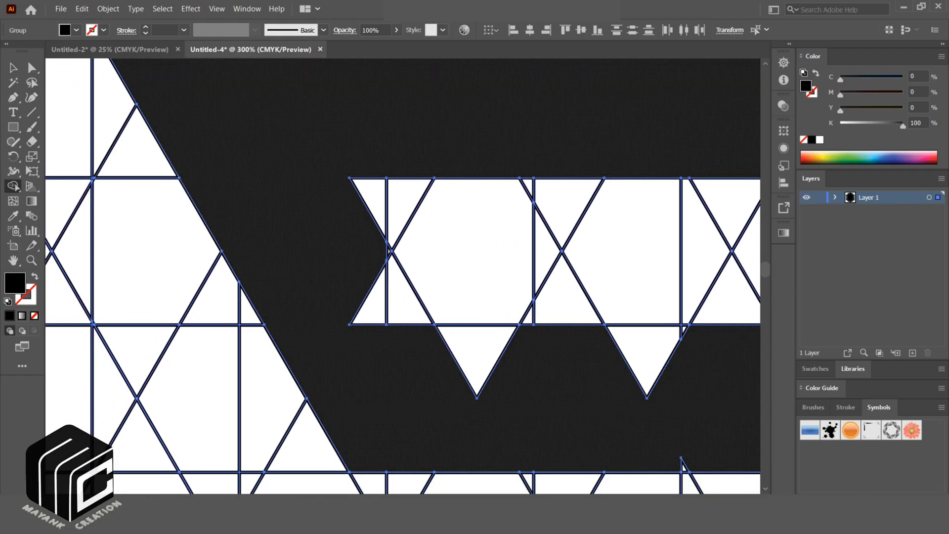
left_click_drag(352, 291, 405, 306)
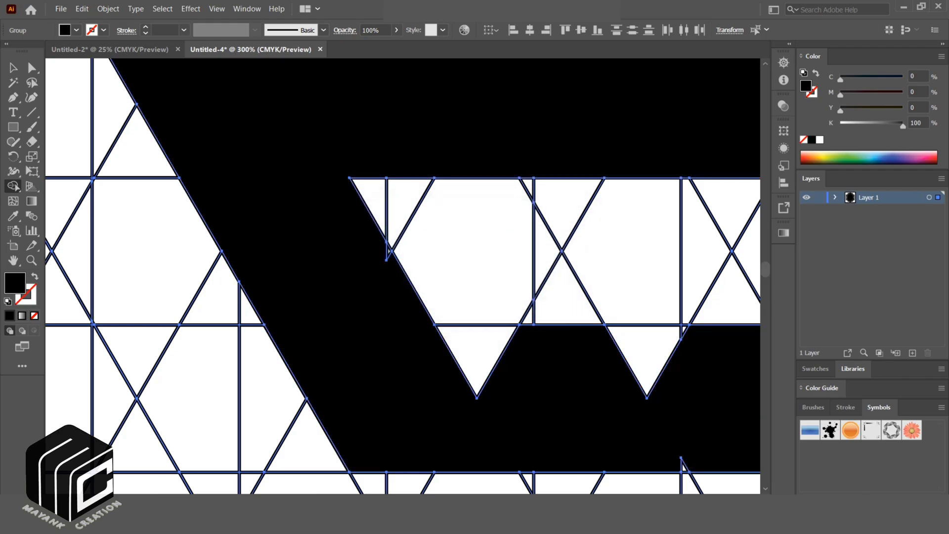
scroll(382, 254, "up", 3)
scroll(413, 263, "down", 2)
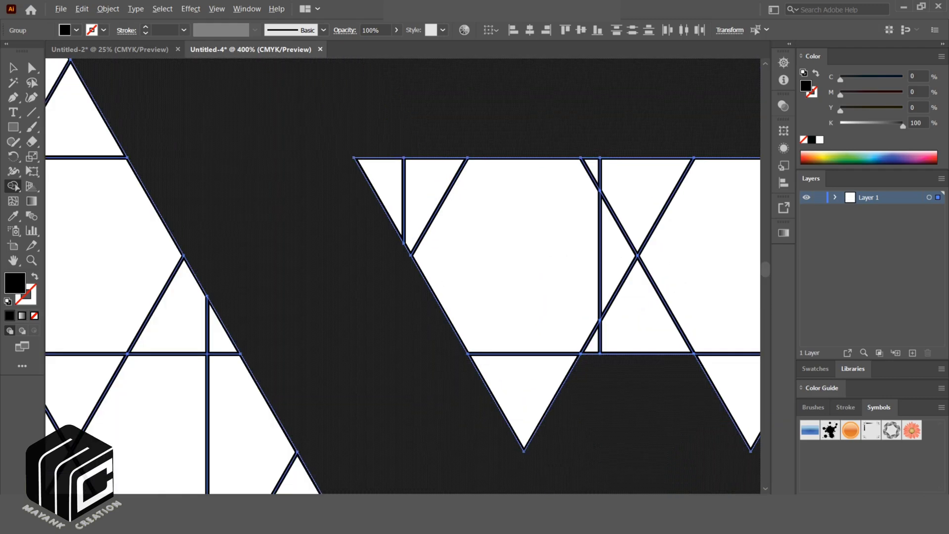
- Merge the triangular notches and small slivers along the second bar's upper edge
scroll(405, 345, "down", 3)
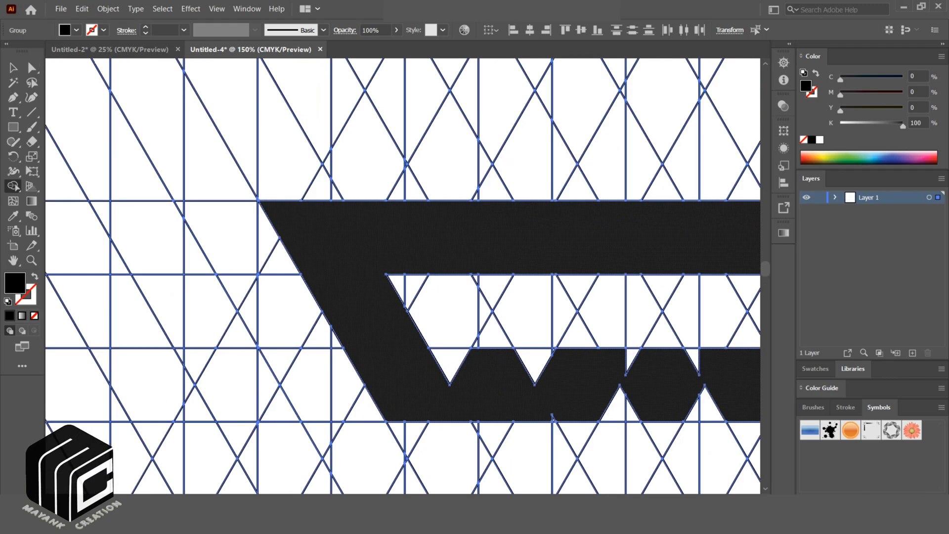
left_click_drag(423, 375, 450, 360)
left_click_drag(506, 374, 535, 361)
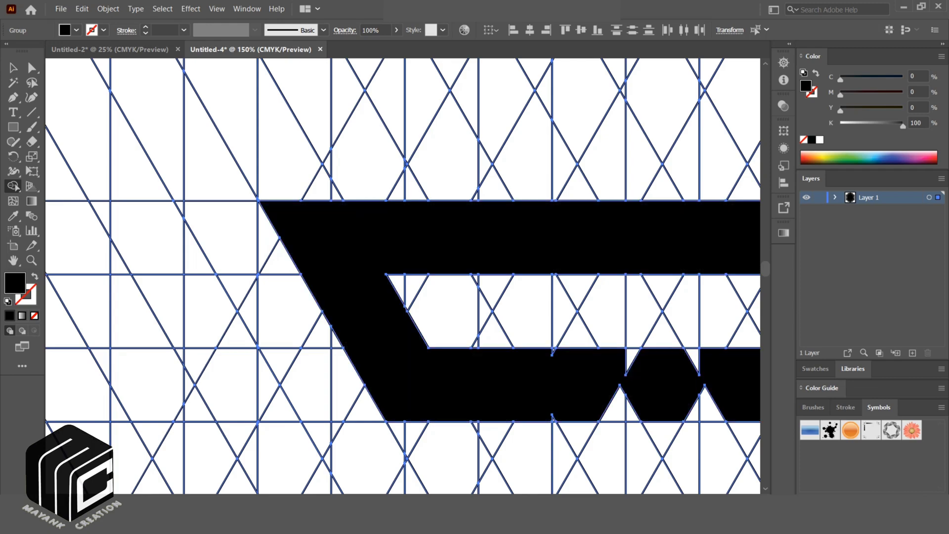
scroll(634, 385, "up", 3)
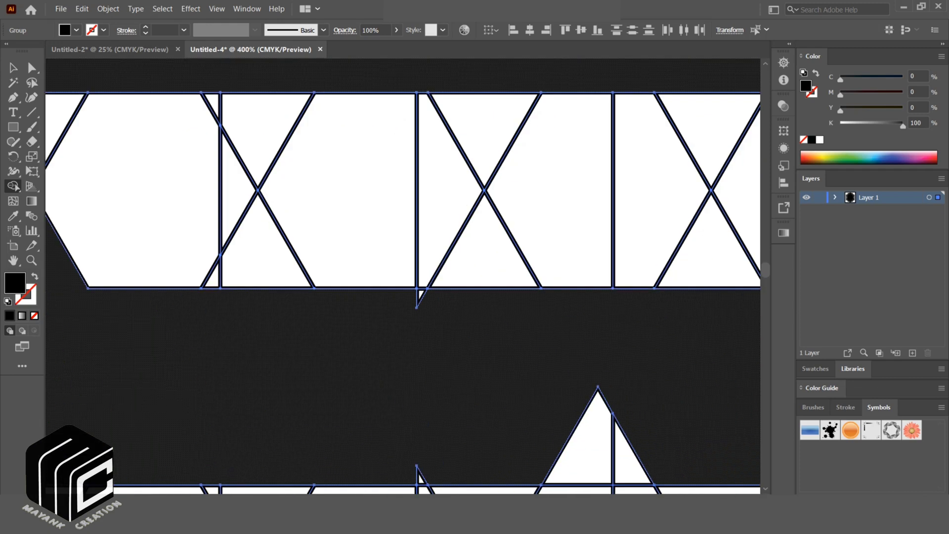
left_click_drag(403, 309, 421, 296)
mouse_move(742, 317)
left_mouse_down()
mouse_move(395, 319)
mouse_move(447, 302)
left_mouse_up()
mouse_move(635, 299)
left_mouse_down()
mouse_move(462, 315)
mouse_move(495, 315)
left_mouse_up()
left_click_drag(707, 307, 329, 305)
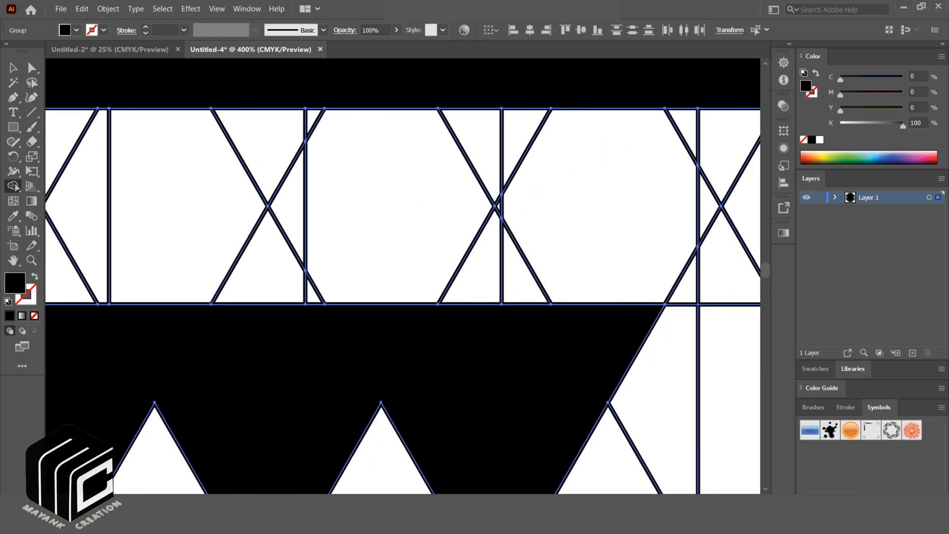
- Merge the triangular notches and small slivers along the second bar's lower edge into the bar
mouse_move(376, 356)
left_mouse_down()
mouse_move(408, 239)
mouse_move(503, 166)
left_mouse_up()
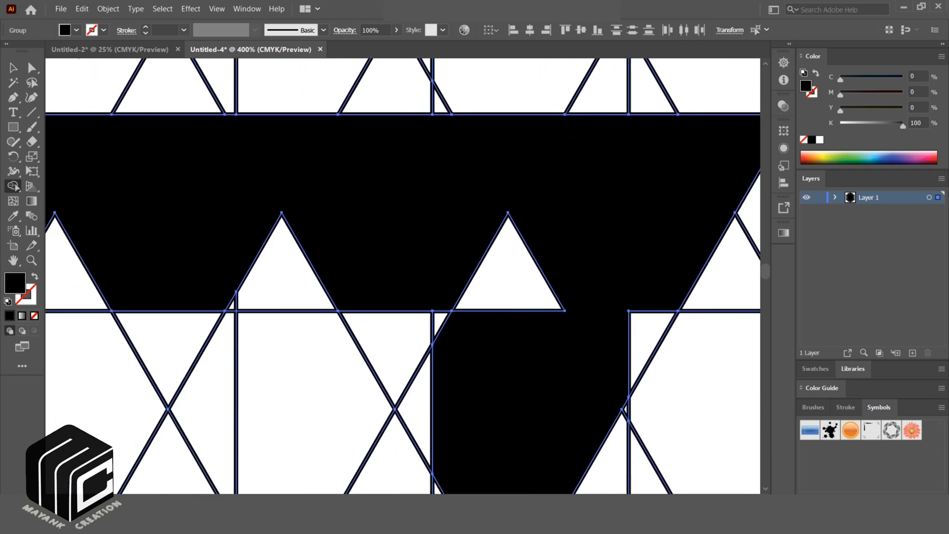
left_click_drag(590, 322, 649, 333)
left_click_drag(449, 251, 537, 286)
left_click_drag(281, 267, 282, 168)
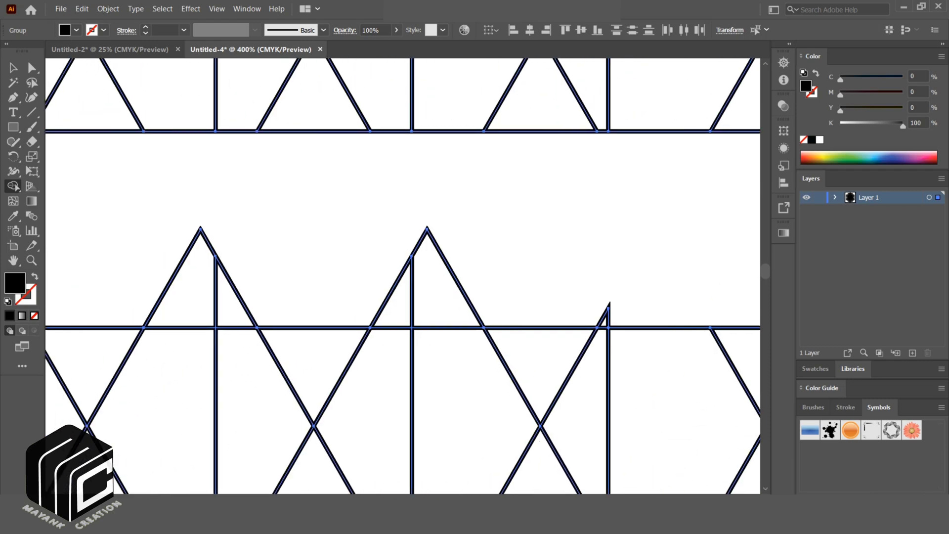
mouse_move(403, 208)
left_mouse_down()
mouse_move(419, 201)
mouse_move(378, 221)
left_mouse_up()
left_click_drag(342, 292, 519, 312)
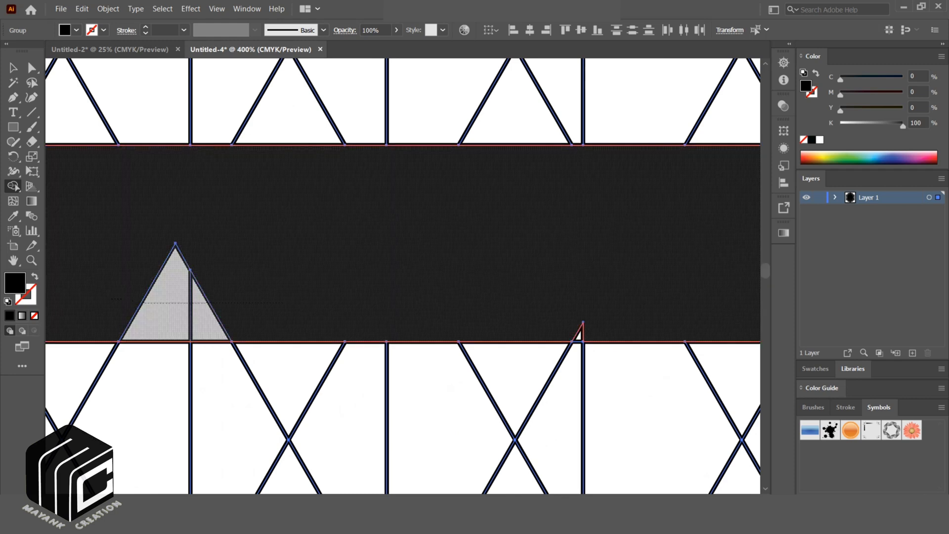
left_click_drag(112, 299, 292, 303)
left_click_drag(570, 331, 602, 331)
scroll(602, 332, "down", 3)
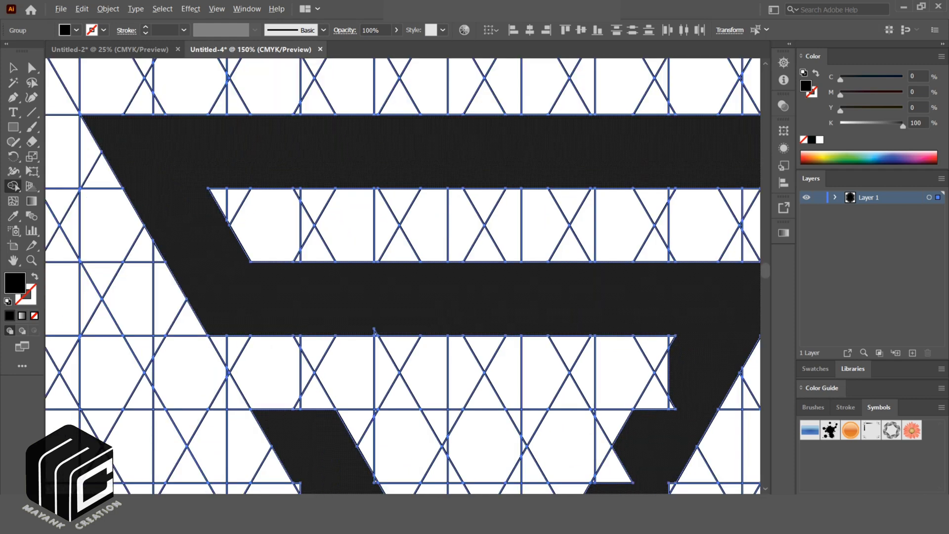
scroll(374, 331, "up", 6)
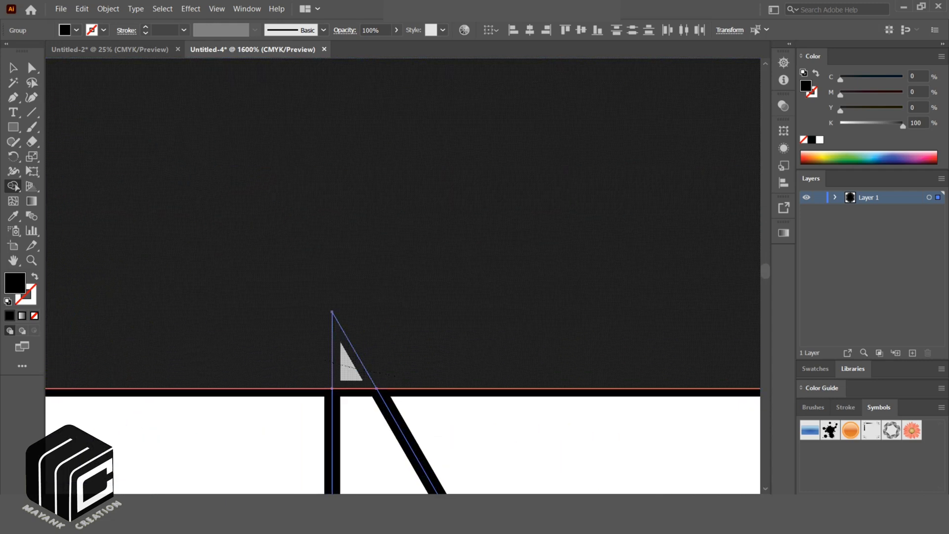
scroll(374, 332, "down", 6)
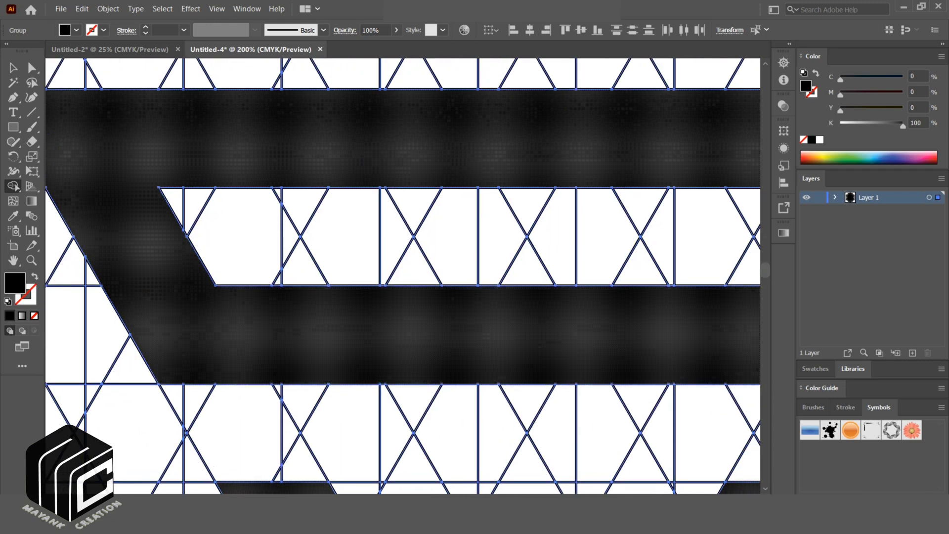
- Merge the gaps at the right arm's inner corner and the small notches along both of its edges
scroll(403, 277, "down", 1)
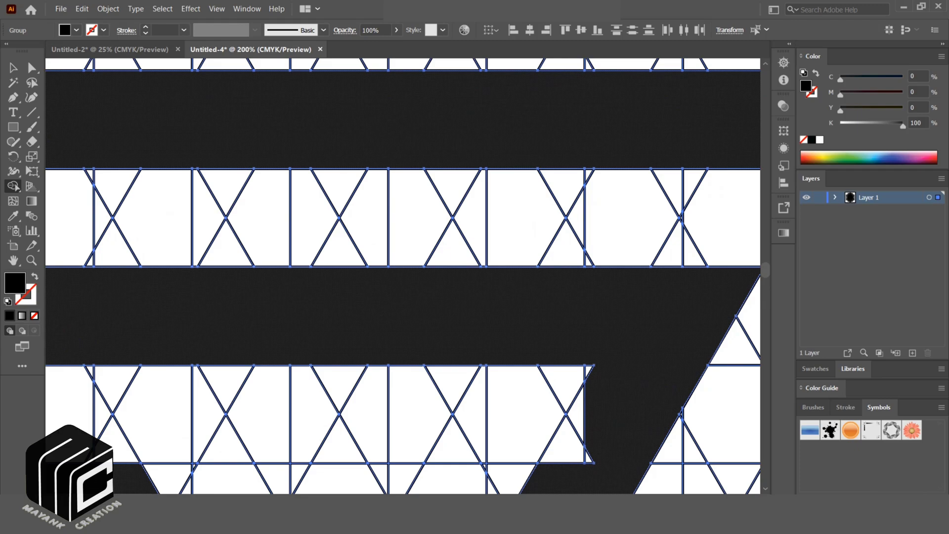
scroll(609, 386, "up", 1)
mouse_move(597, 386)
left_mouse_down()
mouse_move(648, 155)
mouse_move(563, 330)
left_mouse_up()
left_click_drag(581, 339, 636, 291)
mouse_move(635, 297)
left_mouse_down()
mouse_move(525, 417)
mouse_move(645, 146)
left_mouse_up()
left_click_drag(531, 256, 436, 426)
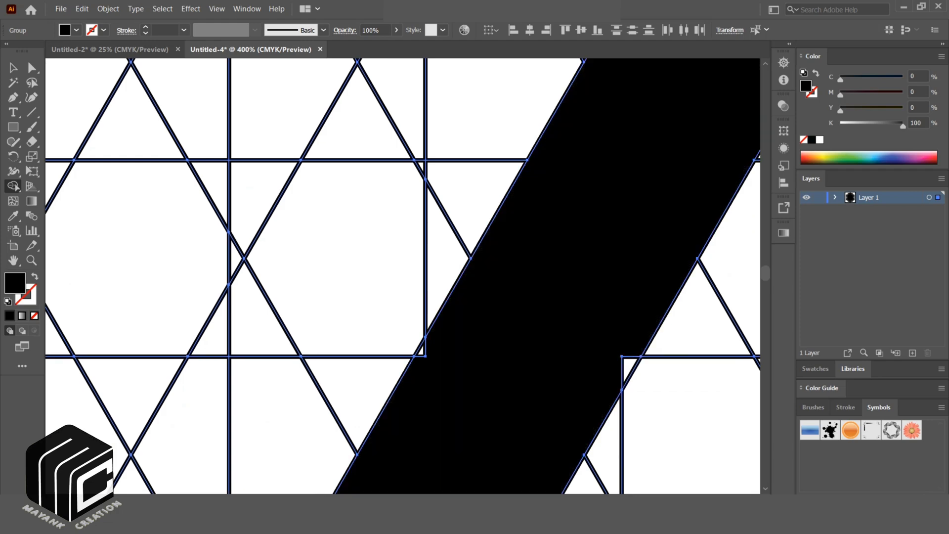
left_click_drag(642, 340, 629, 370)
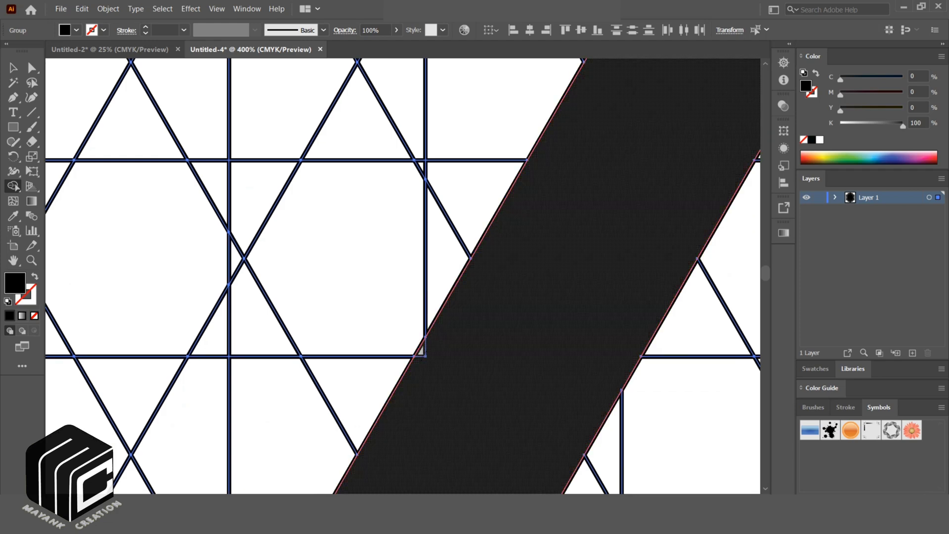
left_click_drag(422, 352, 430, 361)
- Merge the notches along the outer edges of the bottom V and the corner gaps on its inner edges
scroll(430, 362, "down", 3)
scroll(429, 360, "up", 1)
mouse_move(429, 436)
left_mouse_down()
mouse_move(513, 189)
mouse_move(531, 109)
left_mouse_up()
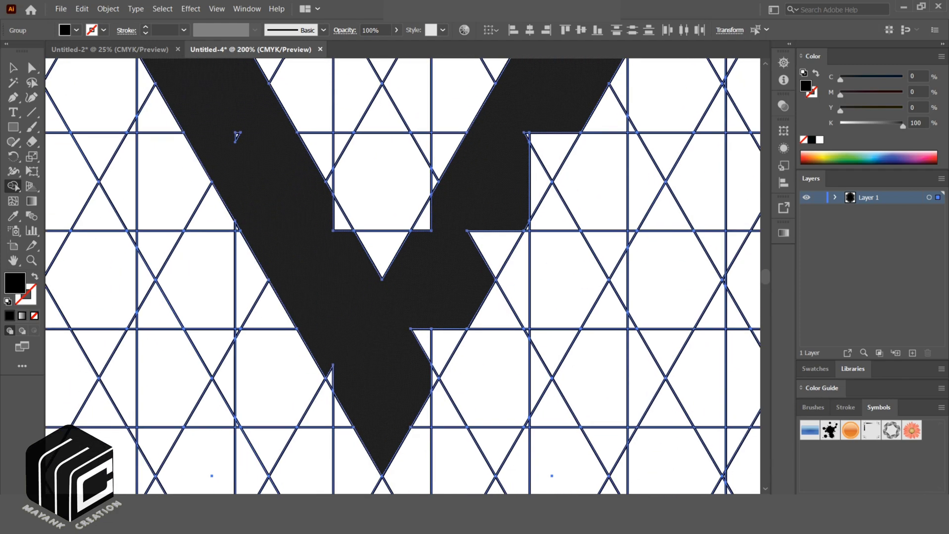
mouse_move(548, 146)
left_mouse_down()
mouse_move(537, 186)
mouse_move(443, 345)
mouse_move(426, 341)
left_mouse_up()
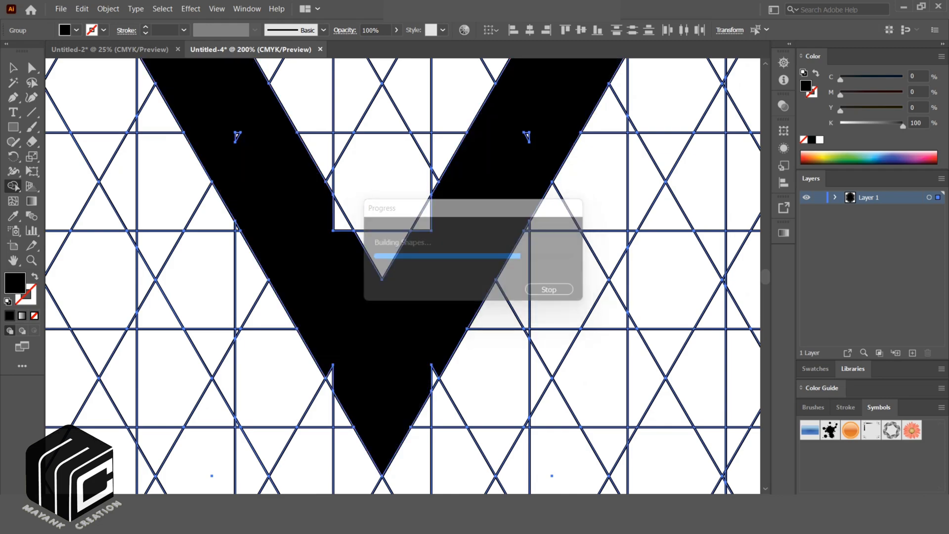
left_click(434, 375)
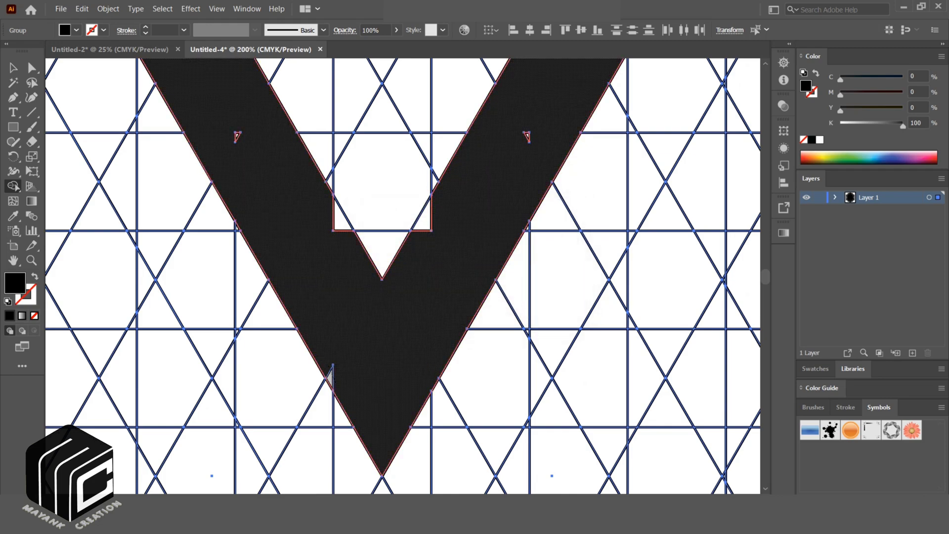
left_click(329, 377)
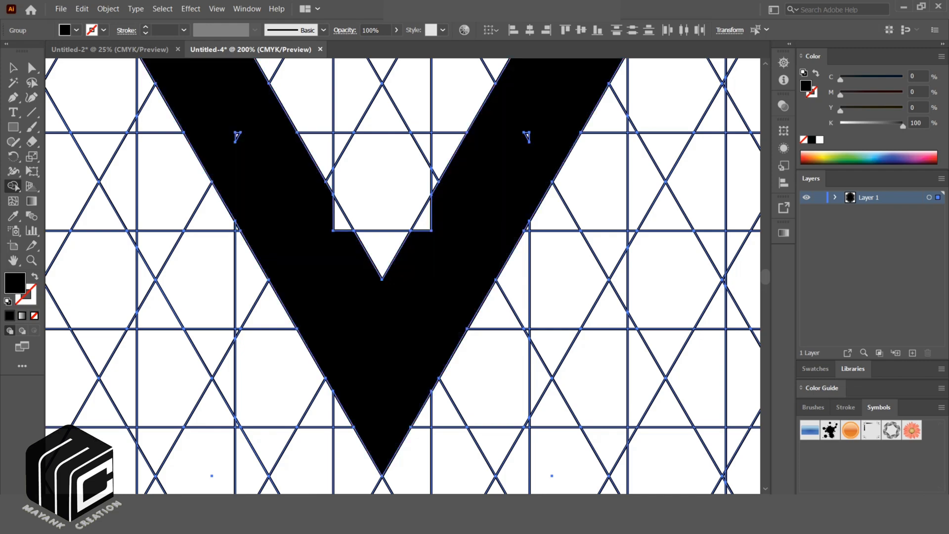
left_click_drag(442, 240, 425, 220)
left_click(341, 213)
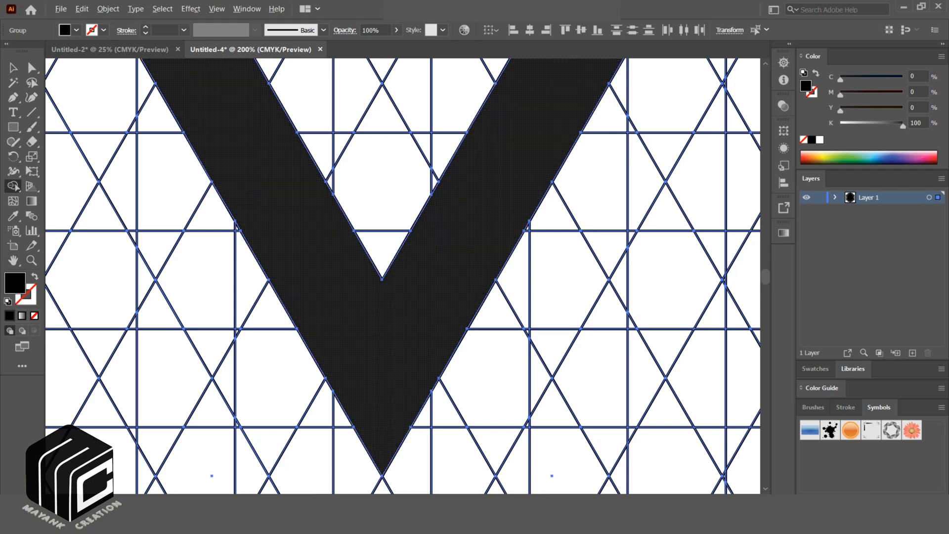
- Merge the small slivers on the outer and inner edges of the left diagonal arm
key("ctrl+minus")
key("ctrl+minus")
key("ctrl+minus")
left_click_drag(401, 207, 395, 286)
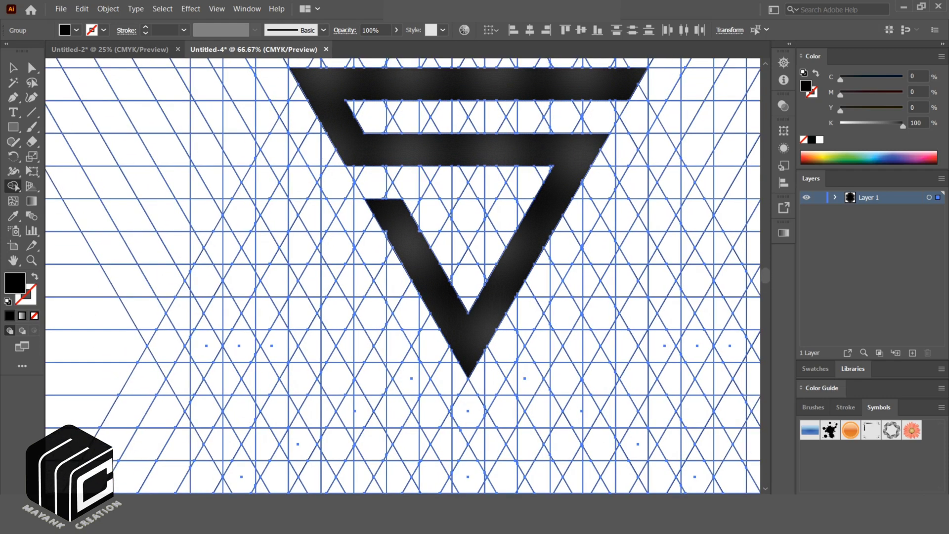
scroll(395, 233, "up", 5)
left_click_drag(395, 233, 338, 236)
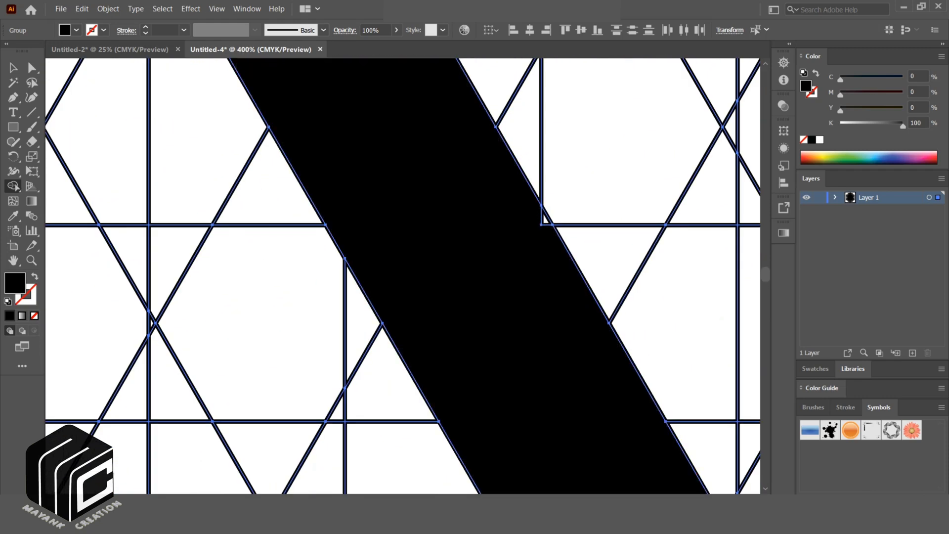
left_click_drag(519, 220, 545, 222)
- Inspect the edges of the diagonal arms and both bars up close for remaining gaps
scroll(519, 222, "down", 3)
scroll(519, 223, "up", 5)
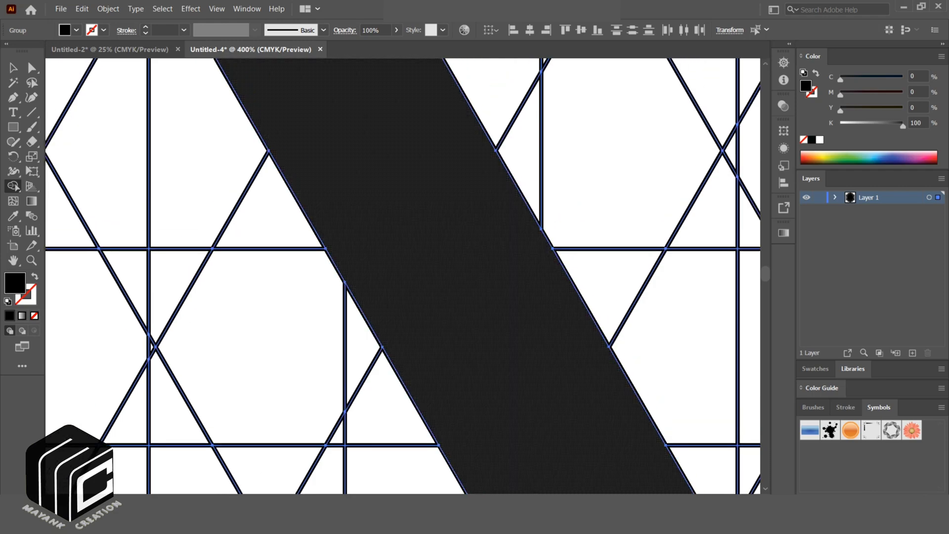
left_click_drag(425, 237, 299, 66)
left_click_drag(544, 478, 255, 36)
left_click_drag(445, 67, 291, 527)
left_click_drag(445, 198, 357, 368)
left_click_drag(494, 114, 261, 460)
left_click_drag(148, 257, 706, 275)
left_click_drag(223, 277, 629, 272)
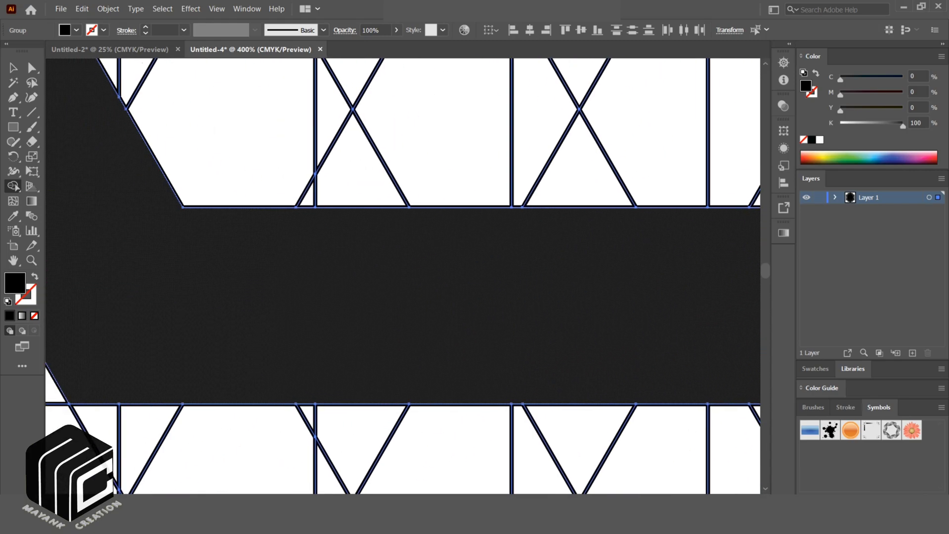
left_click_drag(222, 148, 386, 381)
left_click_drag(741, 306, 51, 250)
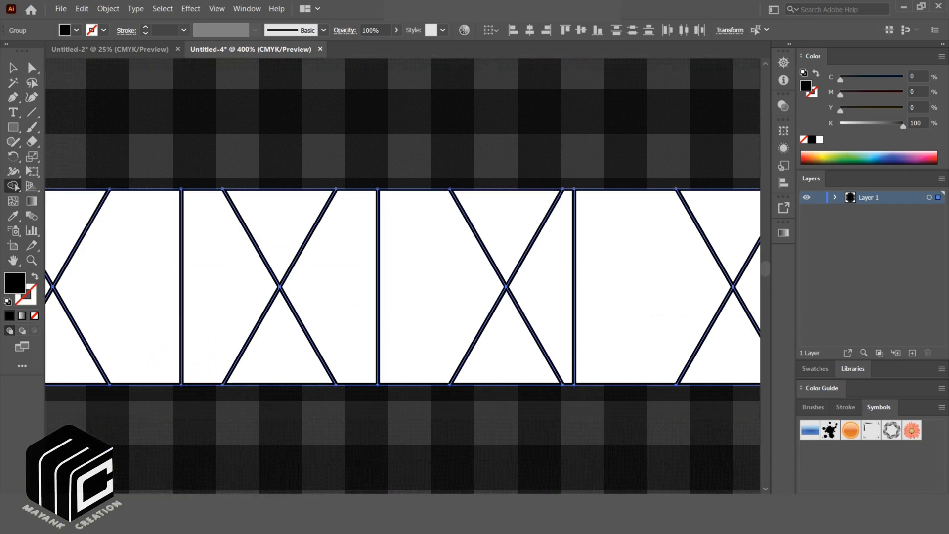
mouse_move(506, 186)
left_mouse_down()
mouse_move(86, 392)
mouse_move(84, 252)
mouse_move(259, 280)
mouse_move(469, 225)
left_mouse_up()
scroll(84, 260, "down", 4)
scroll(470, 225, "down", 1)
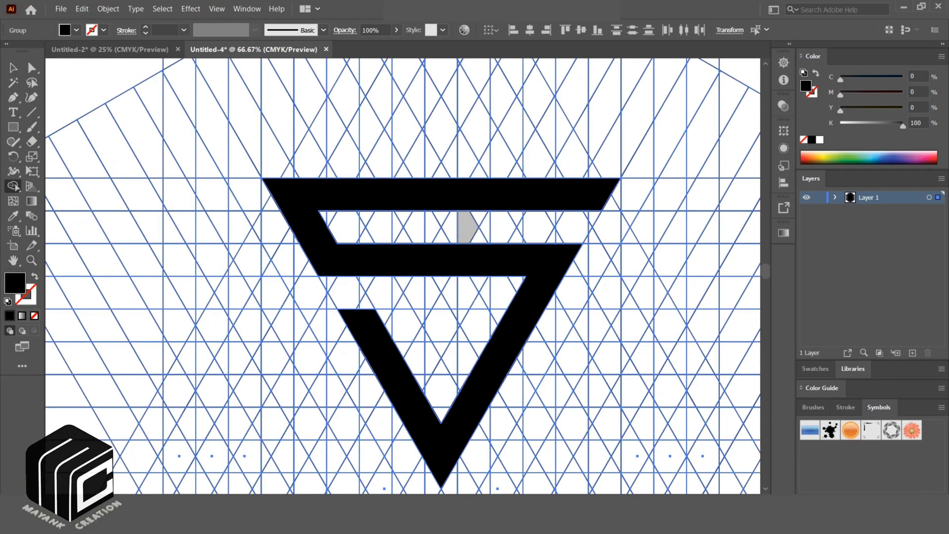
- Ungroup the selected grid and logo artwork
key("v")
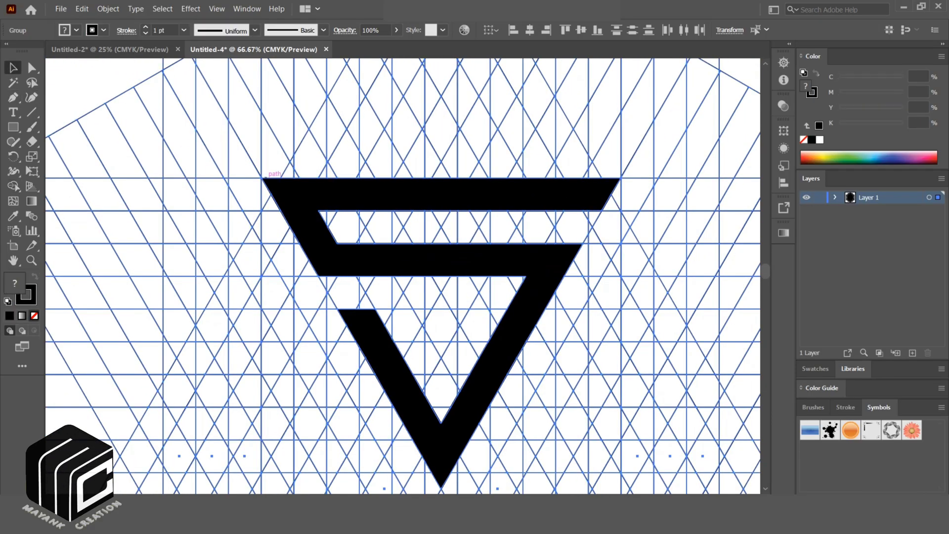
right_click(253, 142)
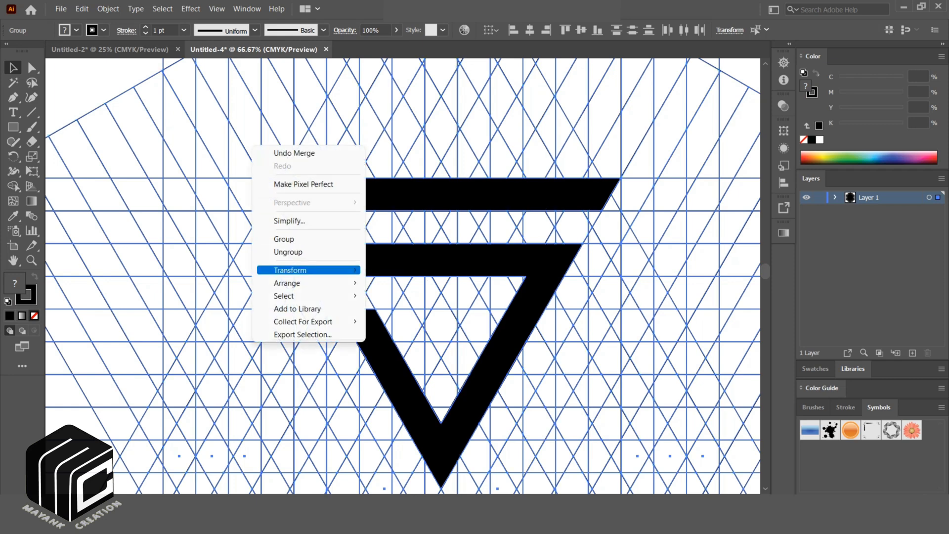
left_click(287, 252)
right_click(227, 166)
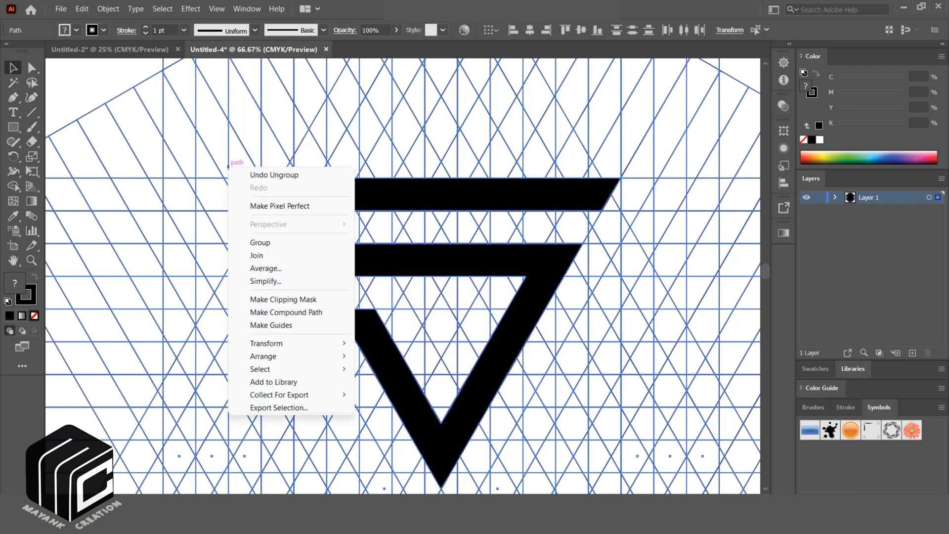
- Cut the merged black logo shape out of the grid artwork
left_click(213, 190)
left_click(324, 255)
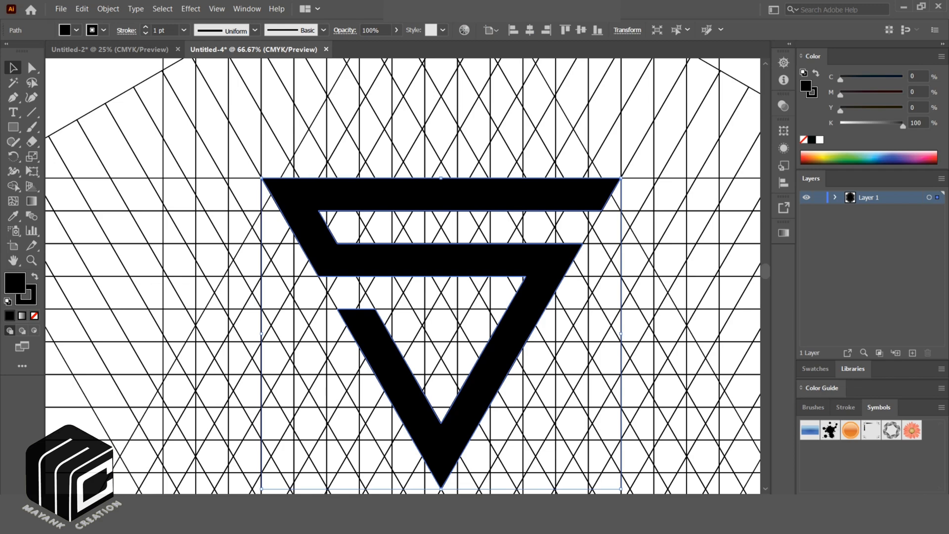
left_click(82, 8)
left_click(92, 53)
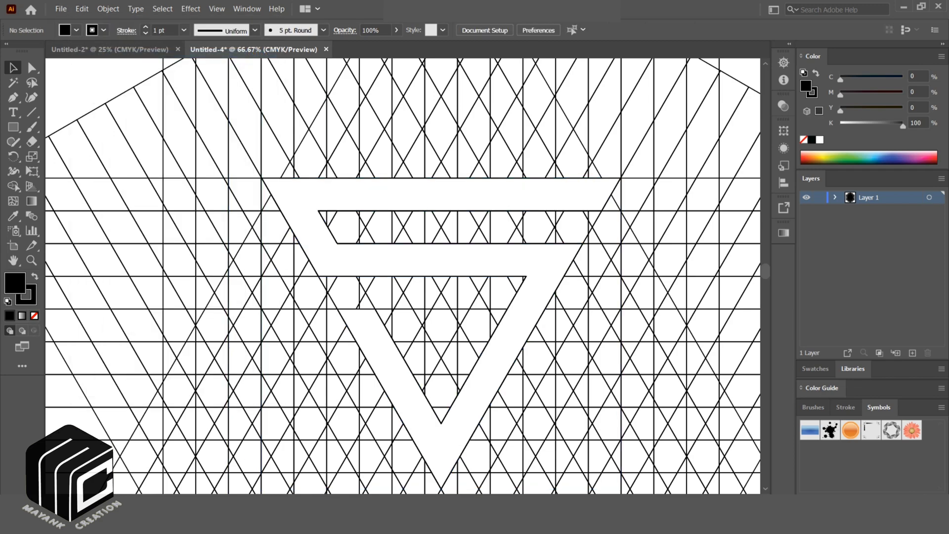
- Delete all the remaining grid lines and paste the cut logo onto the empty artboard
key("ctrl+a")
key("Delete")
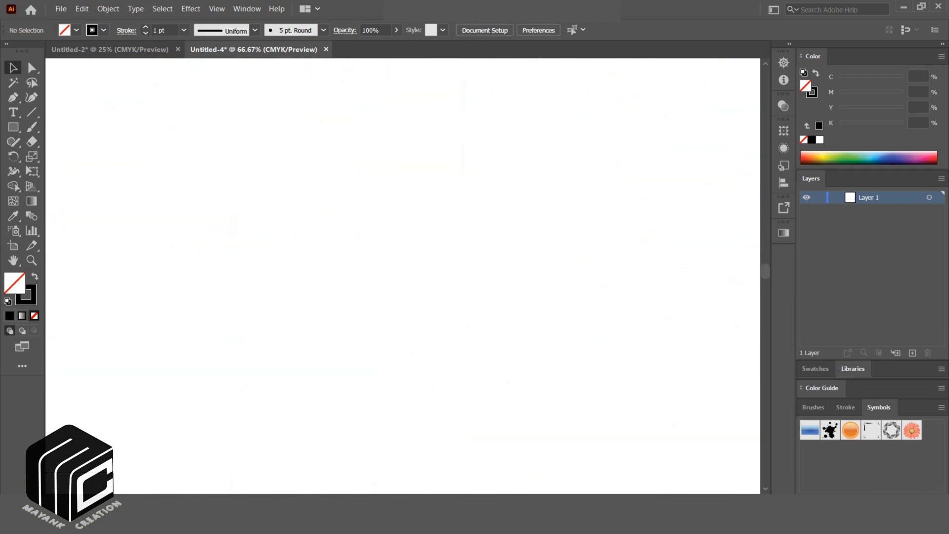
key("ctrl+v")
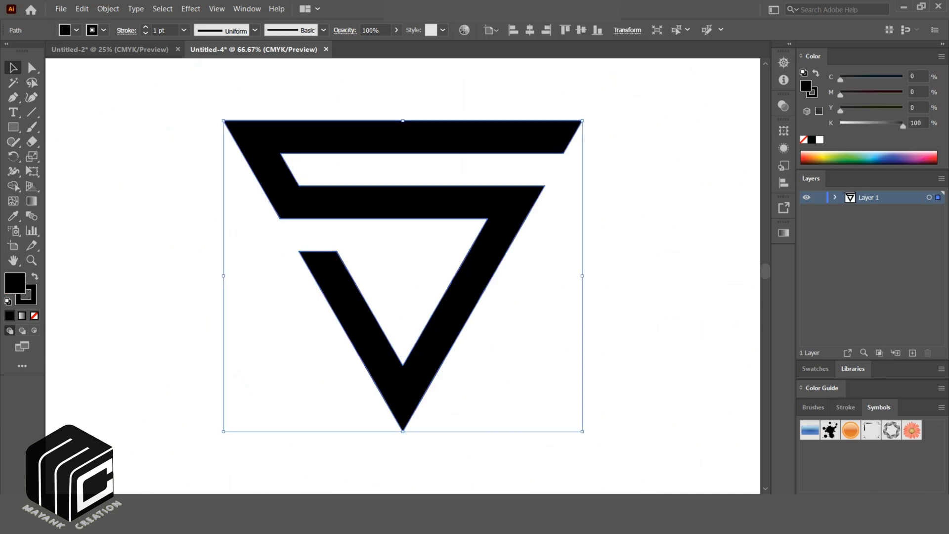
- Move the logo to the left side of the artboard, about midway down
key("ctrl+shift+a")
key("ctrl+minus")
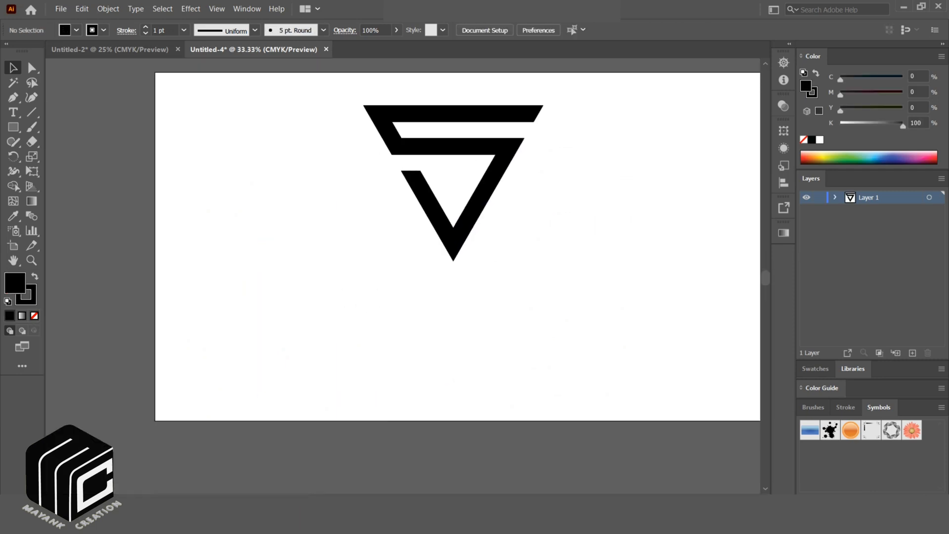
left_click_drag(452, 201, 185, 302)
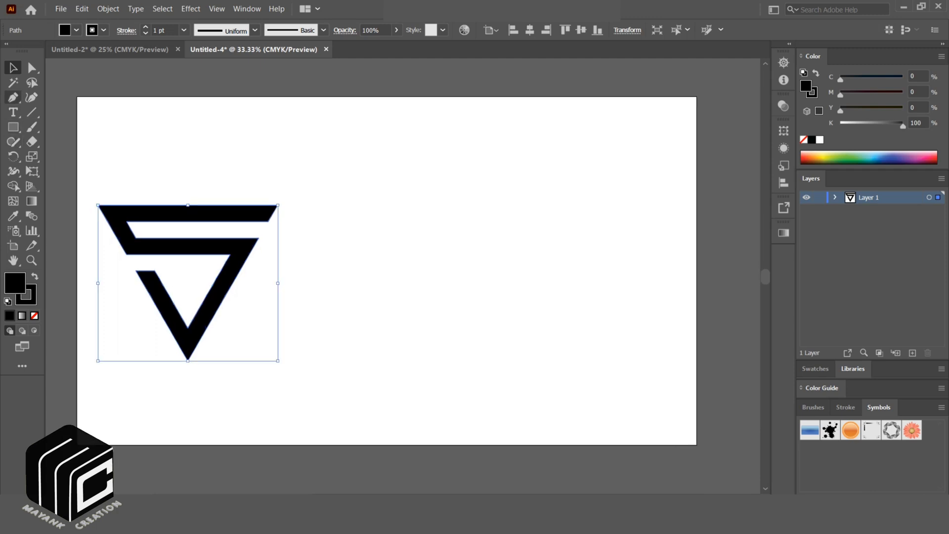
- Draw a black triangle with the Pen tool through the artboard's top-left, bottom-right and top-right corners
key("p")
left_click(77, 96)
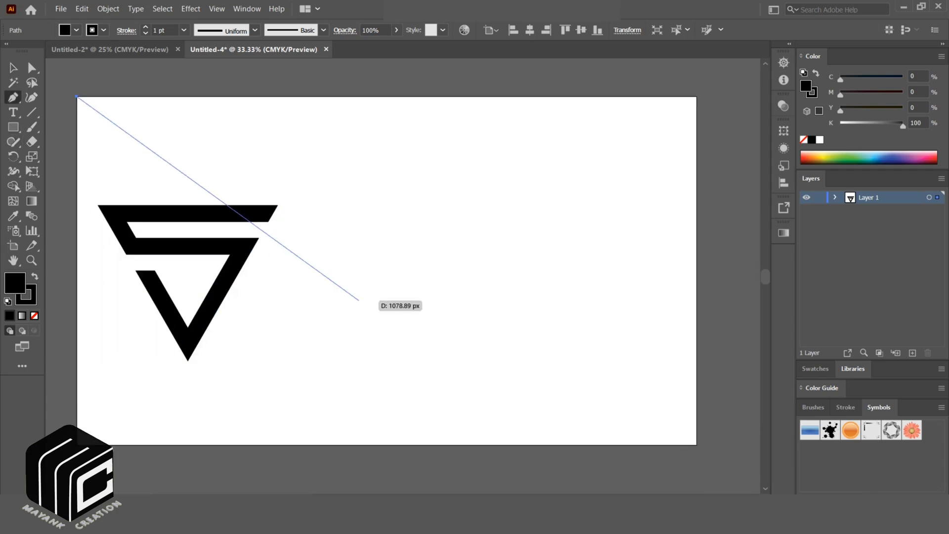
left_click(696, 445)
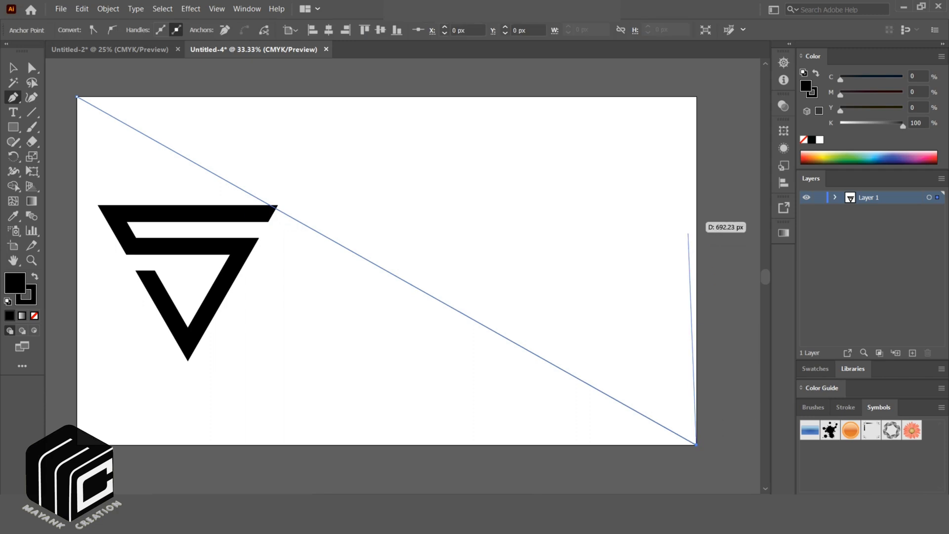
left_click(697, 96)
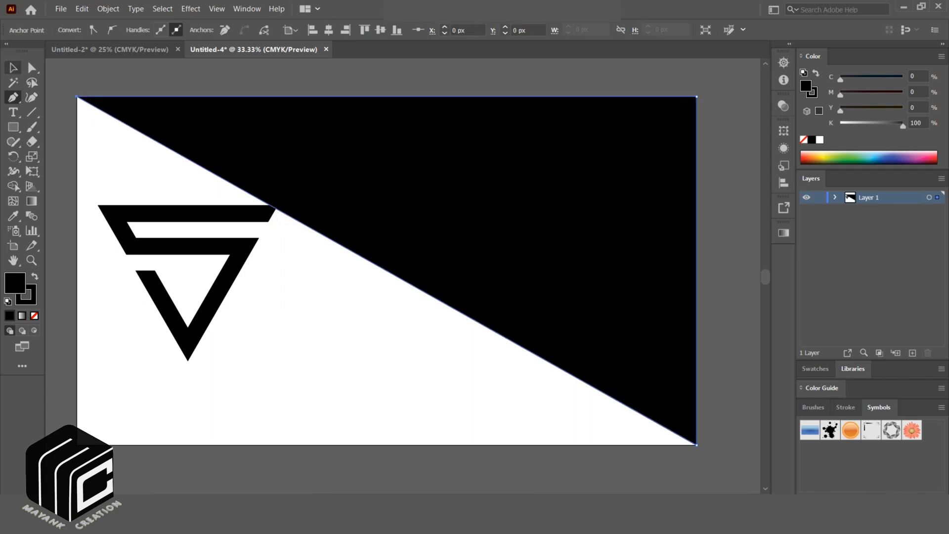
- Move the black logo lower in the artboard's white half and scale it up slightly
left_click(13, 68)
left_click(212, 386)
left_click(188, 341)
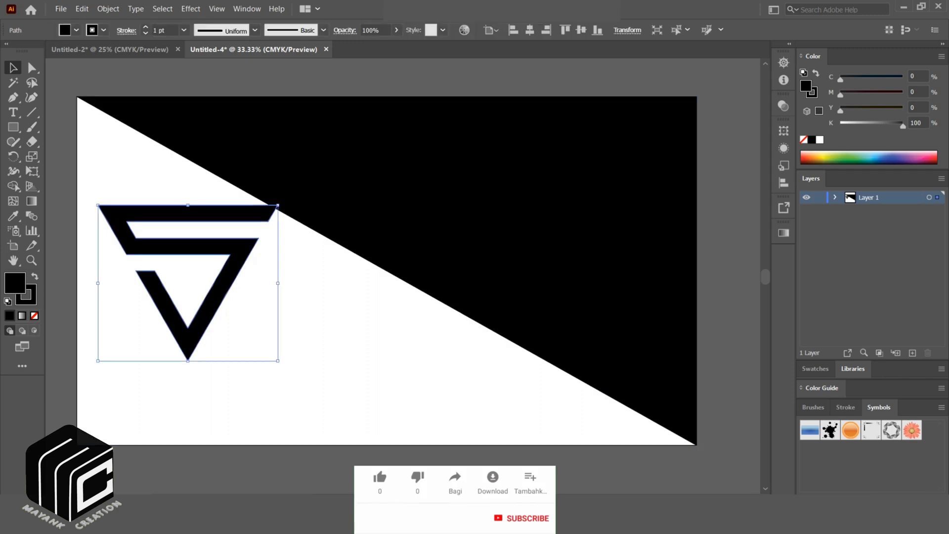
double_click(188, 341)
double_click(317, 366)
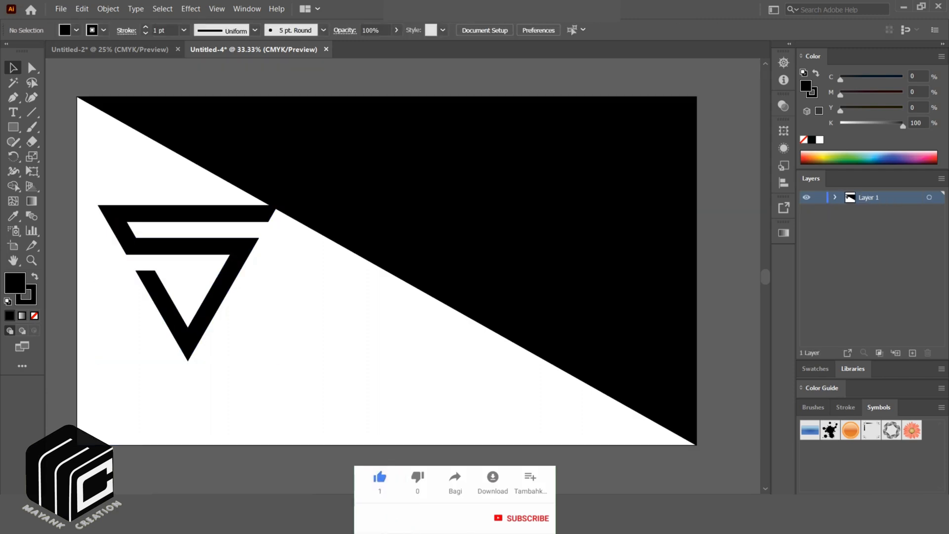
left_click(216, 296)
left_click_drag(215, 296, 208, 333)
left_click_drag(270, 397, 291, 415)
- Duplicate the logo onto the black triangle and bring the copy to the front
left_click_drag(205, 275, 532, 169)
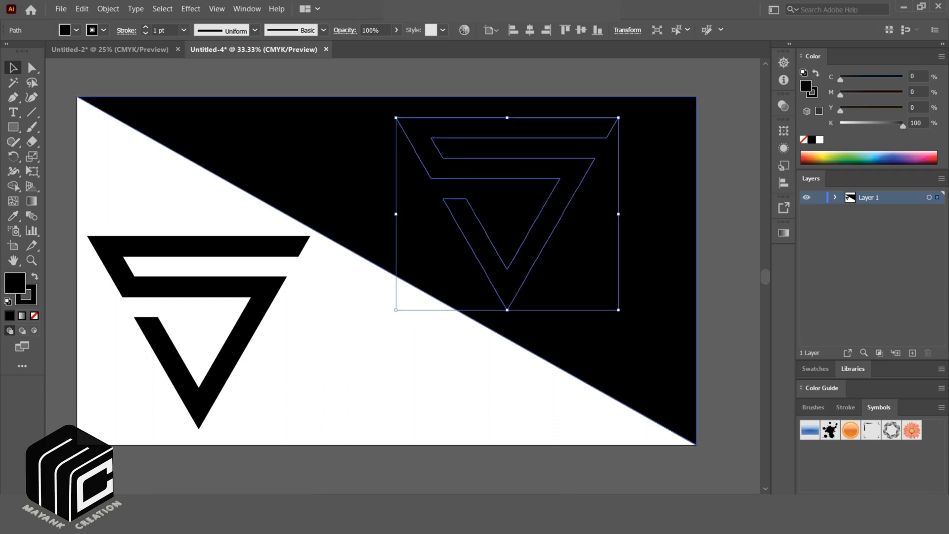
right_click(517, 171)
mouse_move(553, 392)
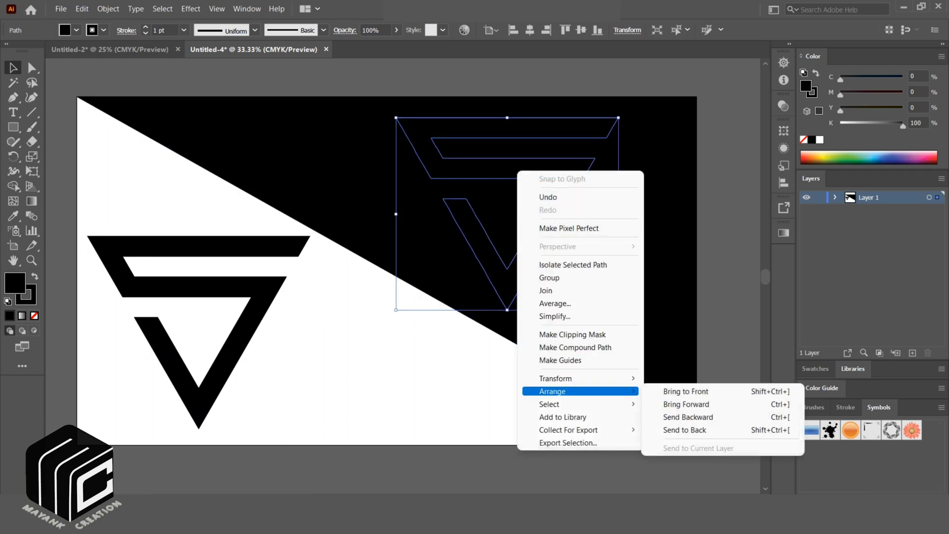
left_click(672, 391)
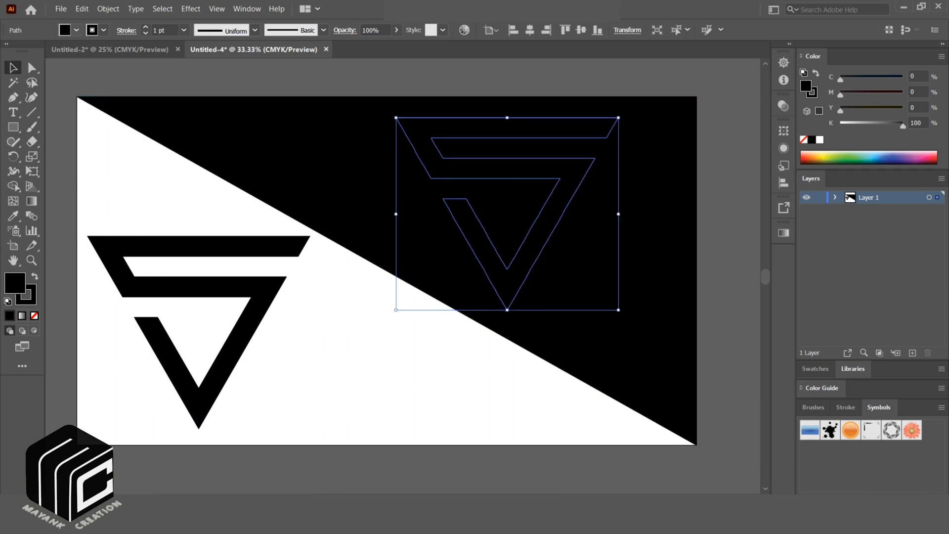
- Give the logo copy on the black triangle a white fill and no stroke
left_click(76, 29)
left_click(26, 51)
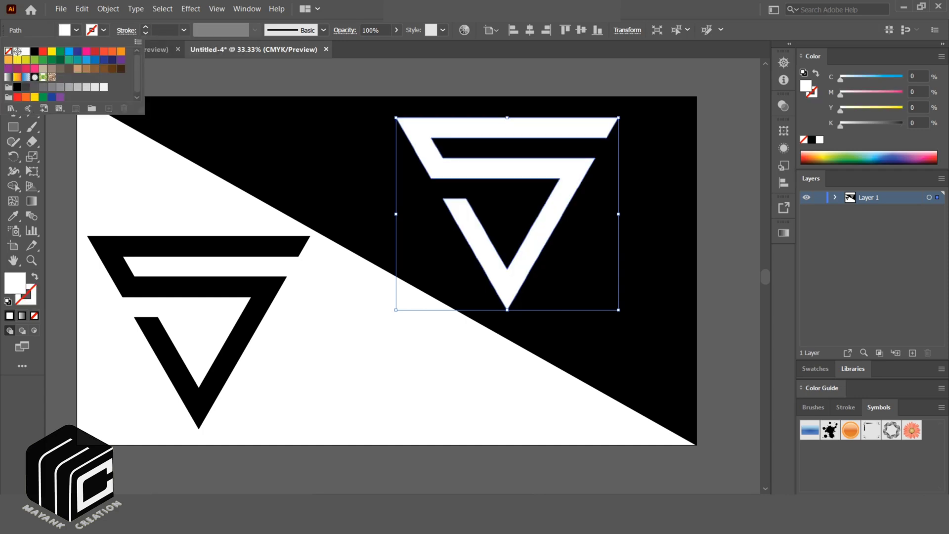
left_click(316, 148)
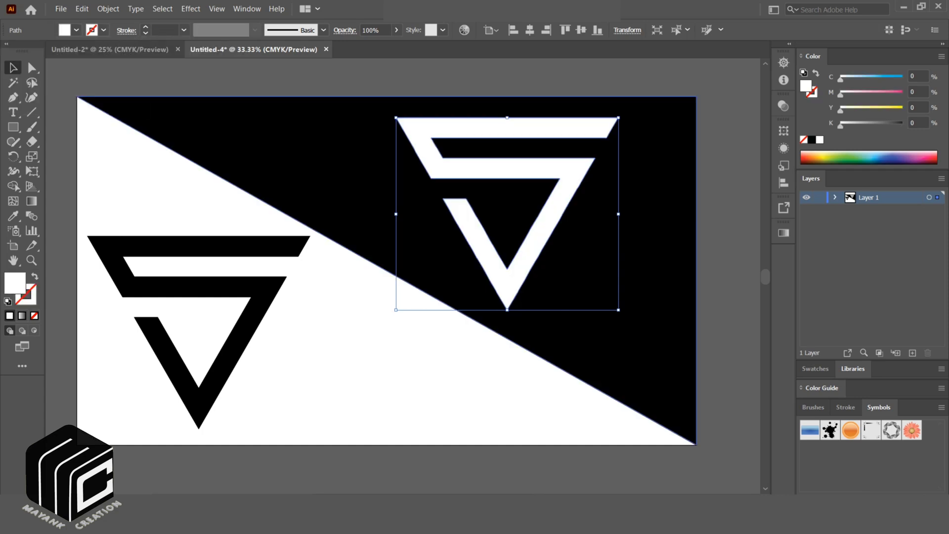
- Enlarge the white and black logos and reposition each one within its own half of the artboard
left_click_drag(618, 310, 638, 327)
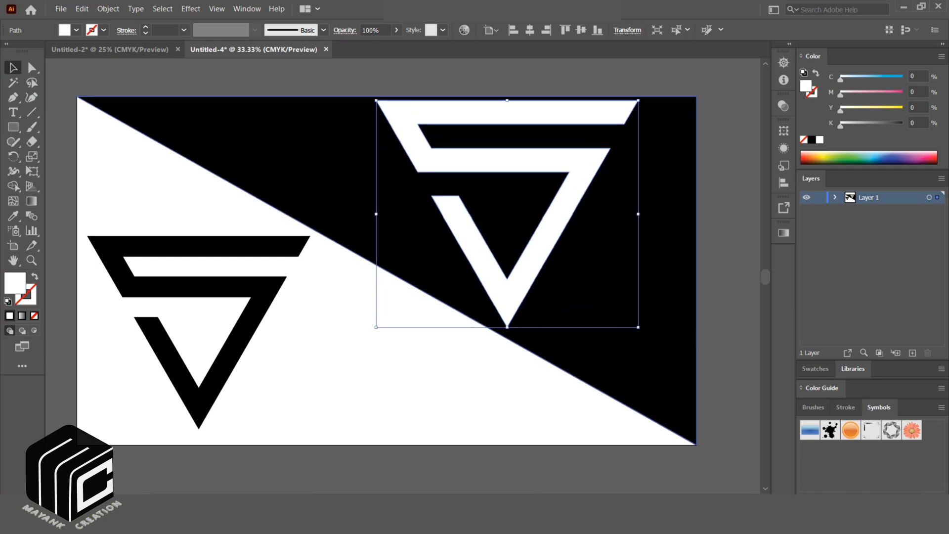
left_click_drag(573, 163, 624, 174)
double_click(225, 287)
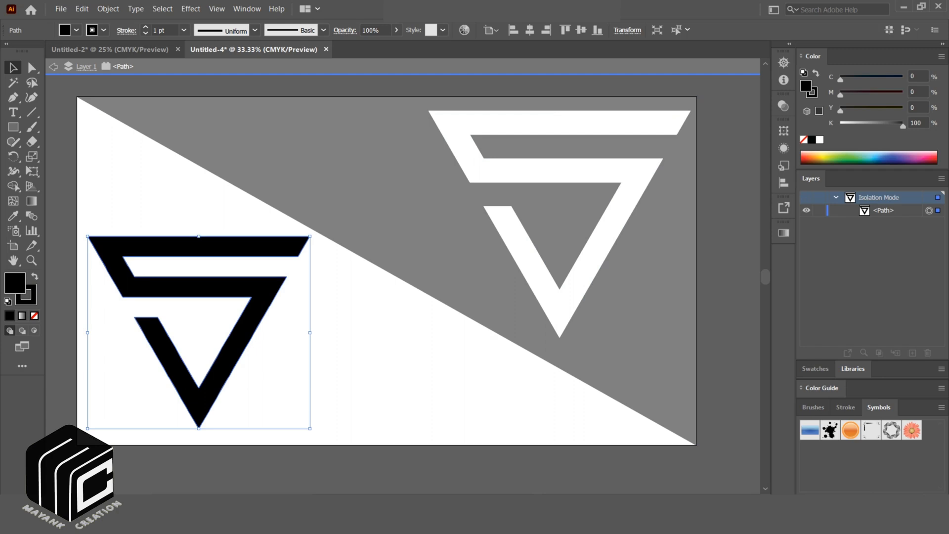
key("Escape")
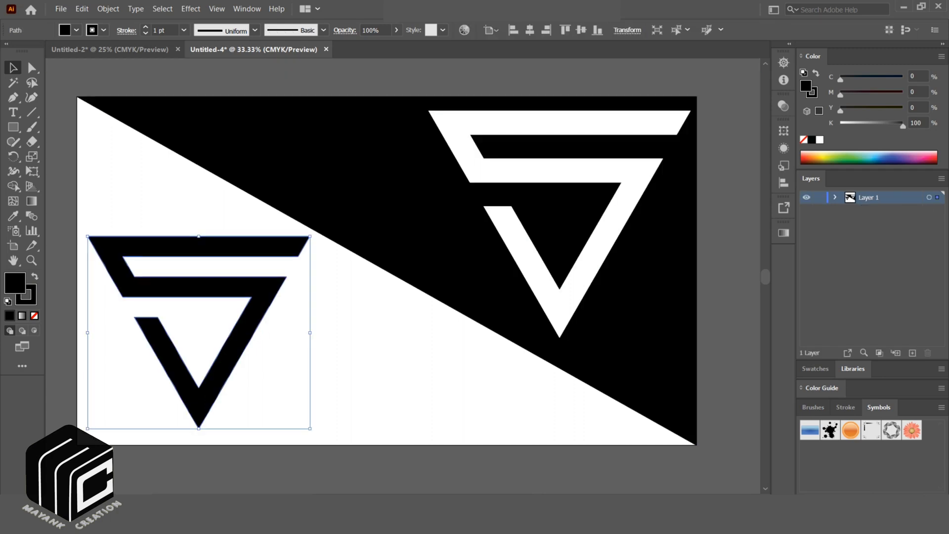
left_click_drag(310, 428, 315, 433)
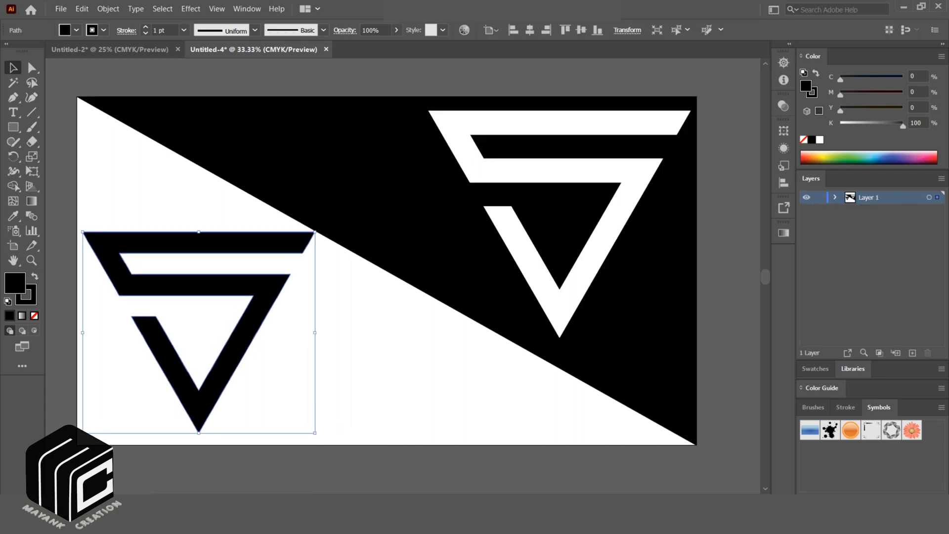
left_click_drag(242, 344, 244, 352)
left_click(296, 467)
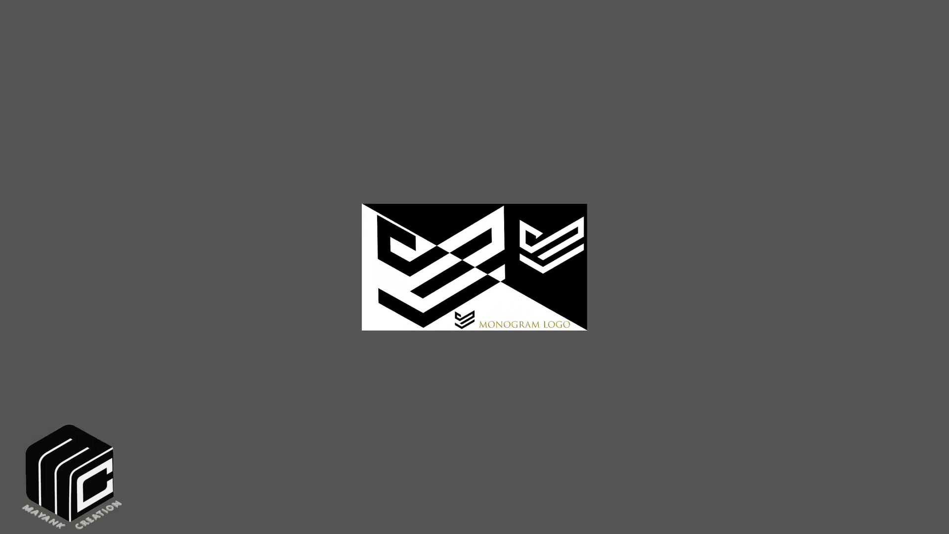